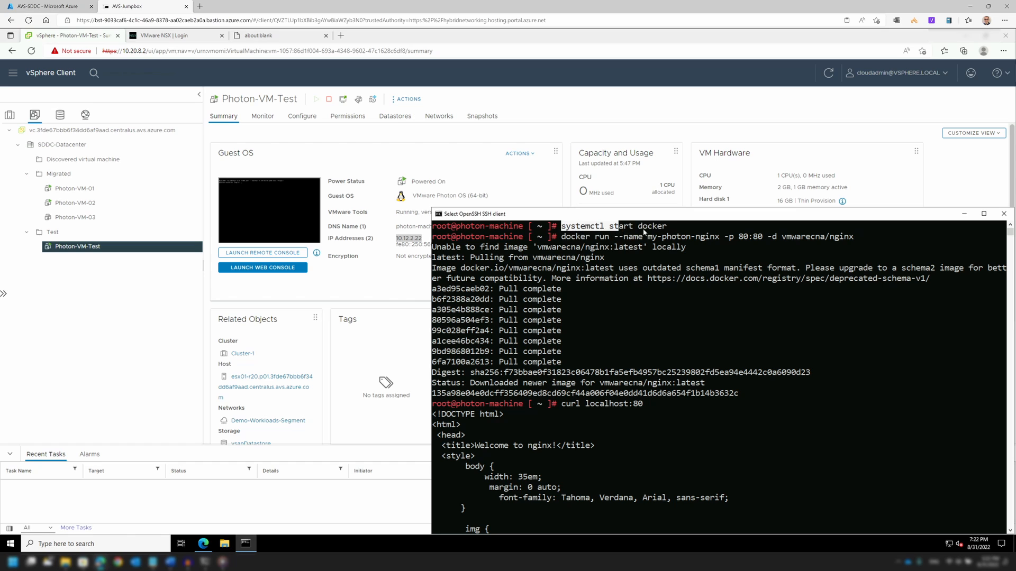
Review the Docker start, my-photon-nginx container run and curl localhost:80 commands in the SSH session.
left_click(670, 229)
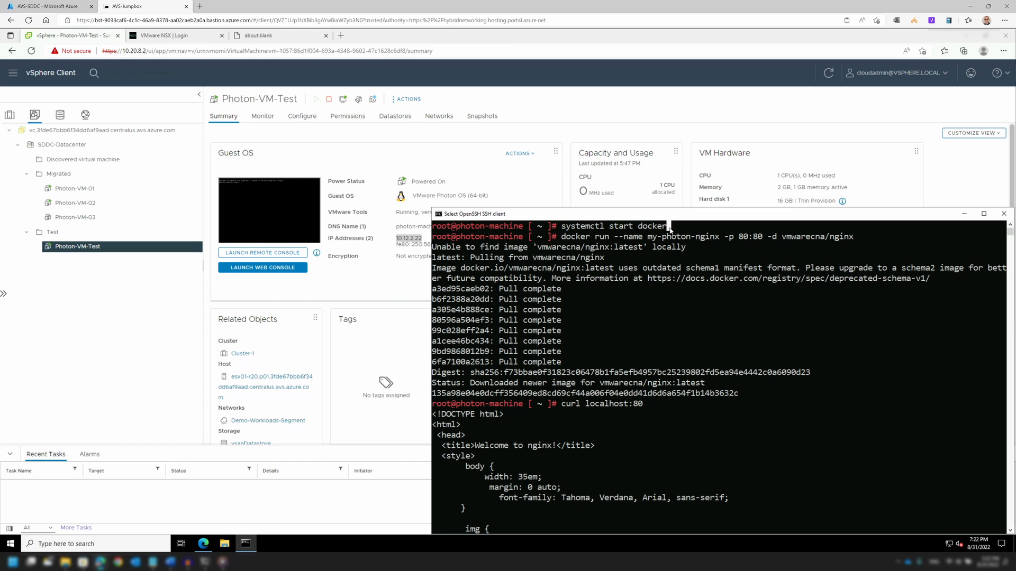
left_click_drag(561, 236, 866, 239)
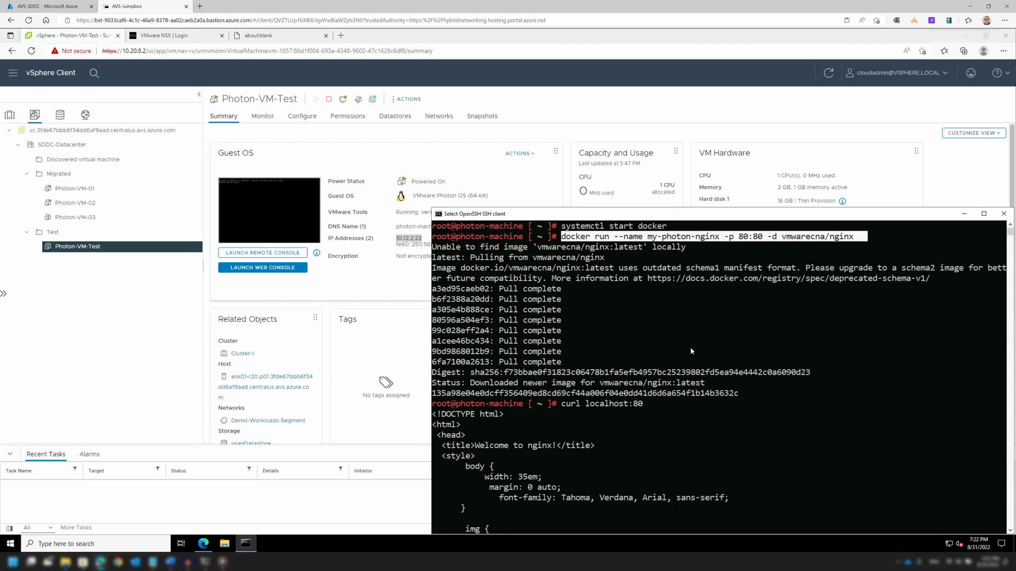
left_click_drag(562, 407, 655, 405)
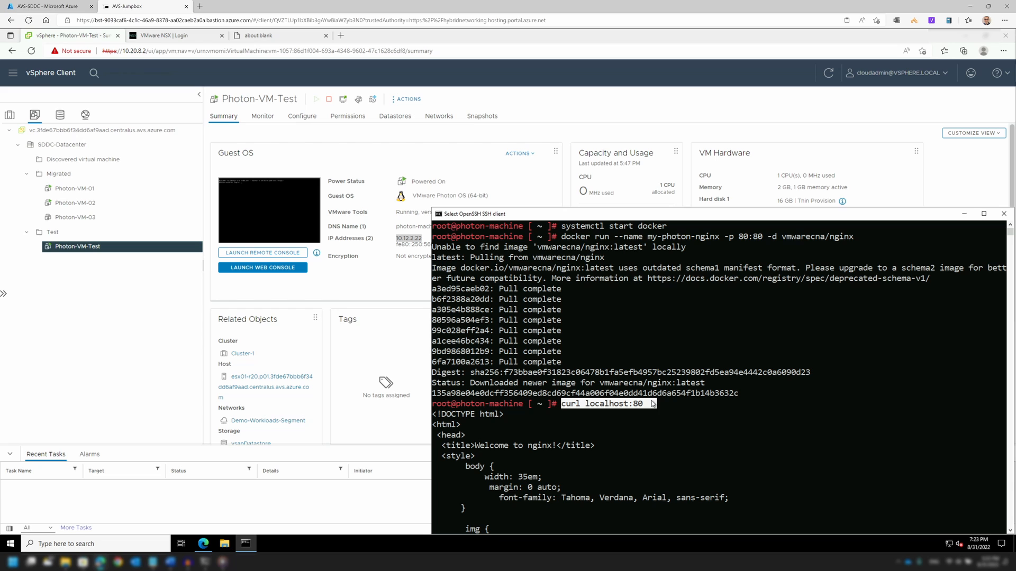
left_click(271, 36)
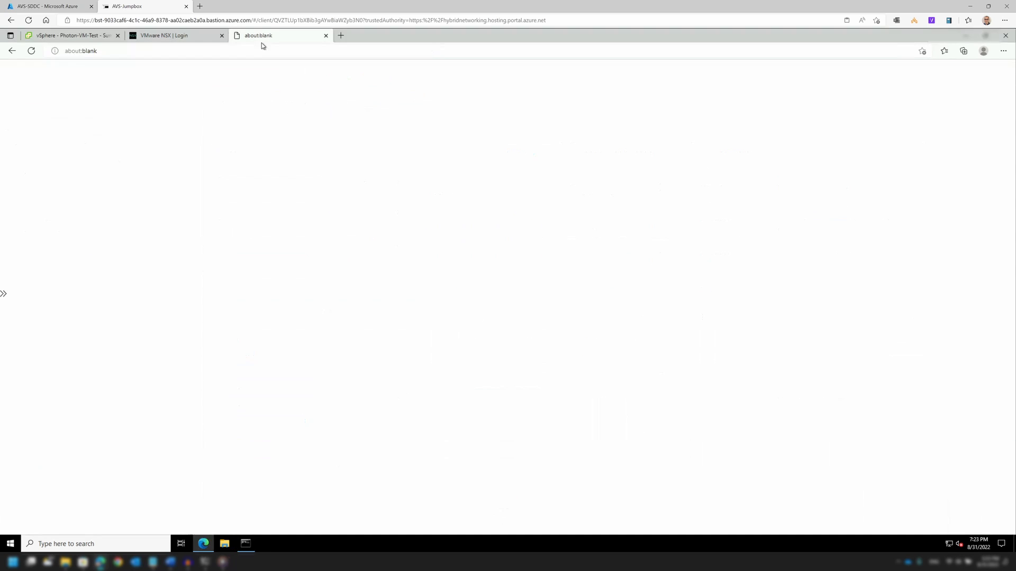
left_click(240, 50)
type("http://")
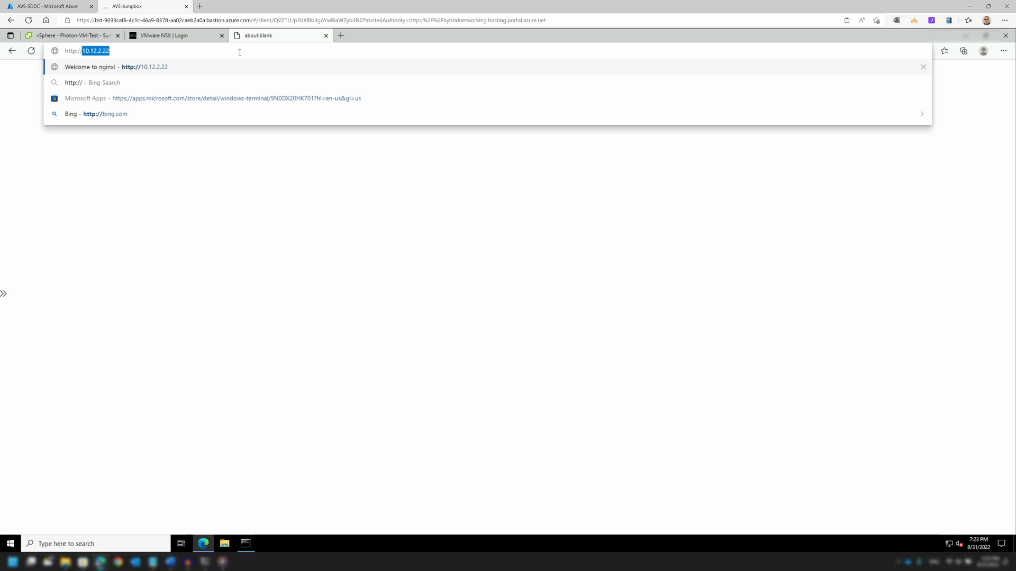
key("Return")
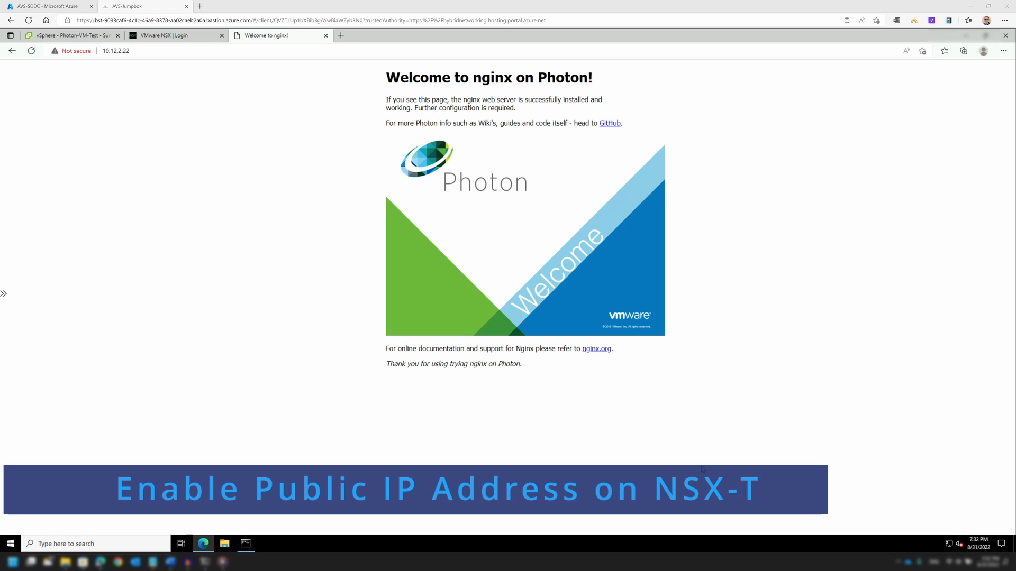
In the Azure portal, set AVS-SDDC's internet connectivity to Connect using Public IP down to the NSX-T Edge.
left_click(39, 6)
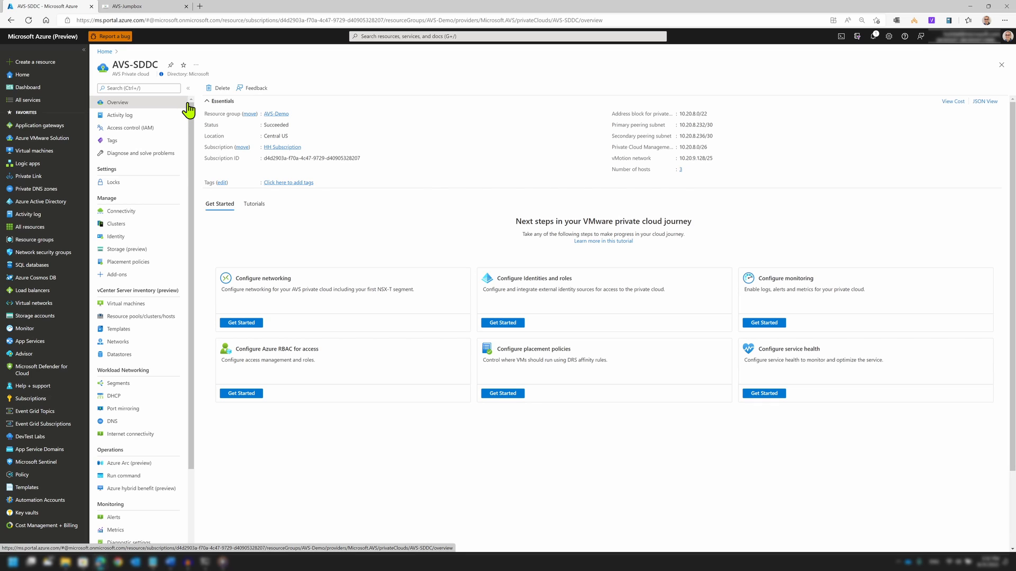
left_click(131, 434)
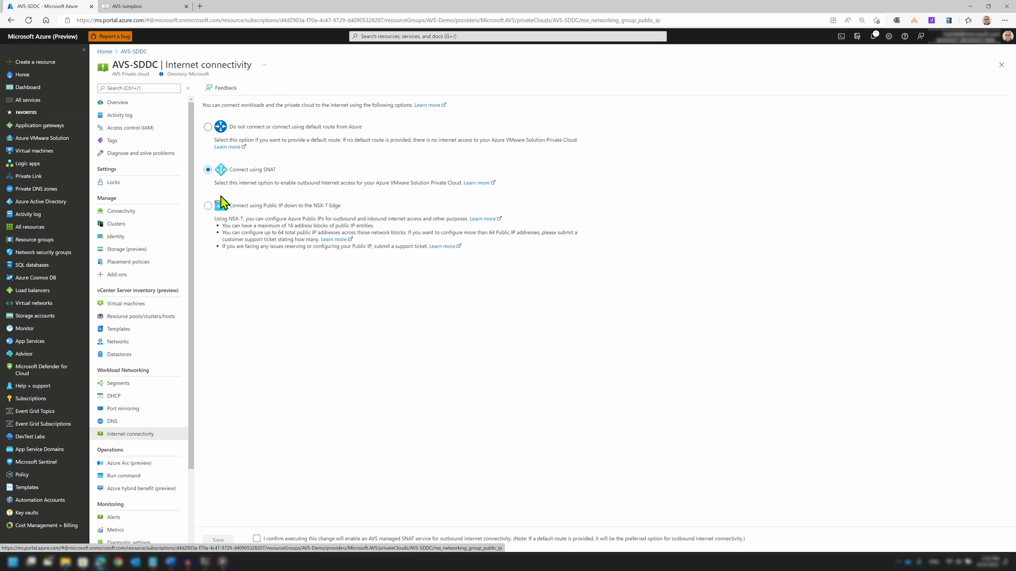
left_click(207, 206)
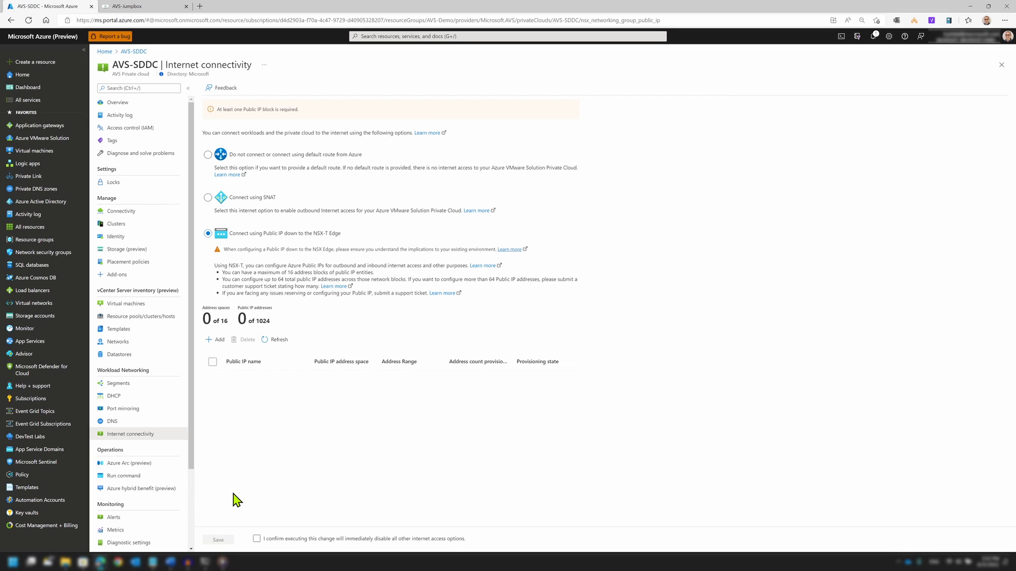
Add a public IP block named Photon-VM-Nginx-Test with a /32 (1 addresses) address space.
left_click(211, 341)
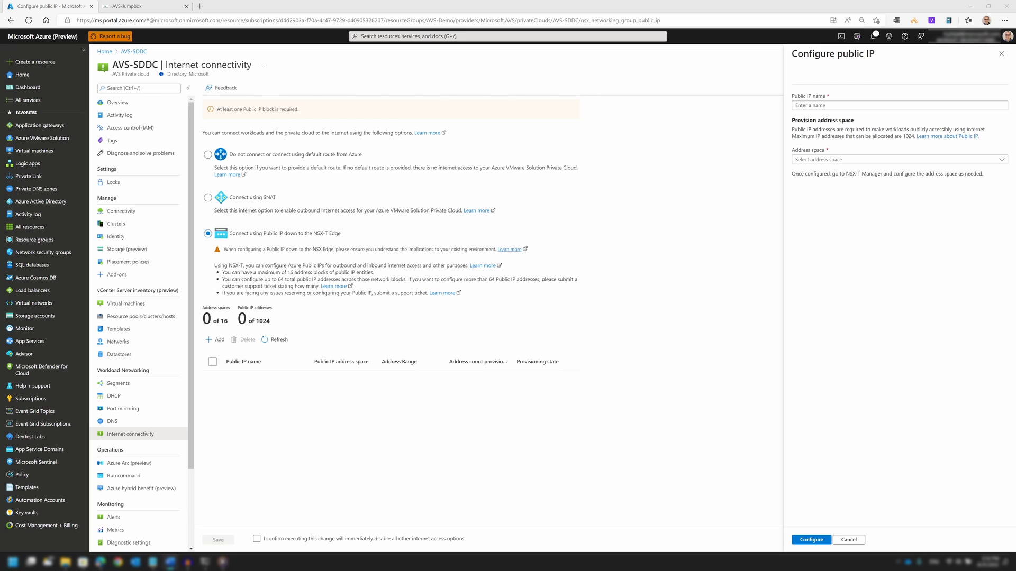
left_click(839, 106)
type("Photon-VM-Nginx-Test")
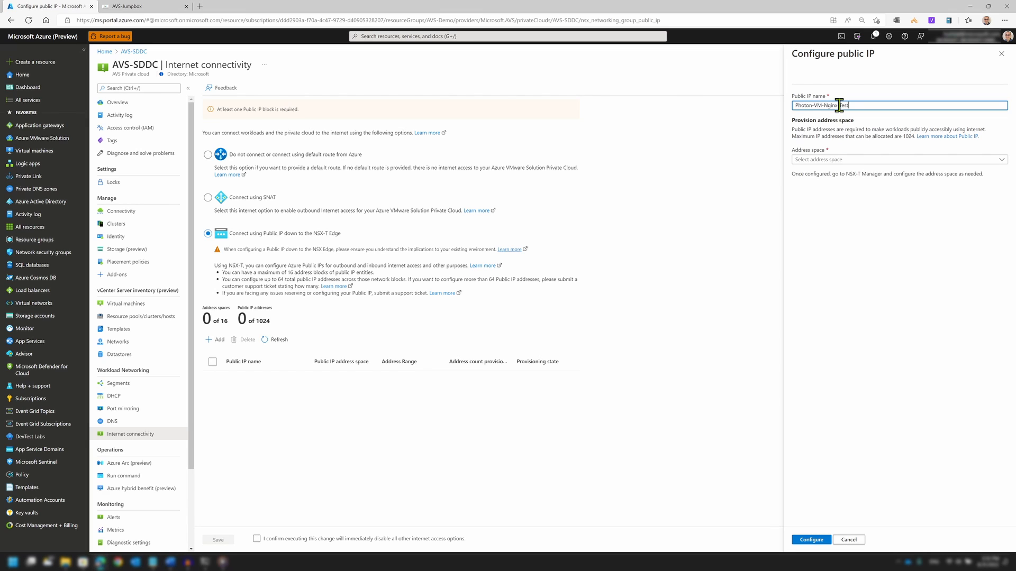
left_click(846, 160)
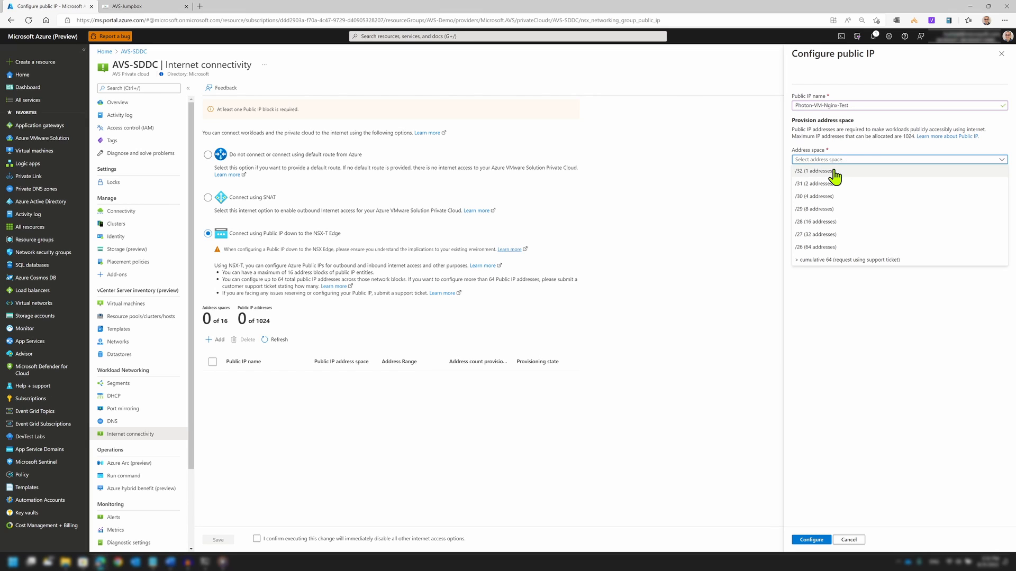
left_click(818, 170)
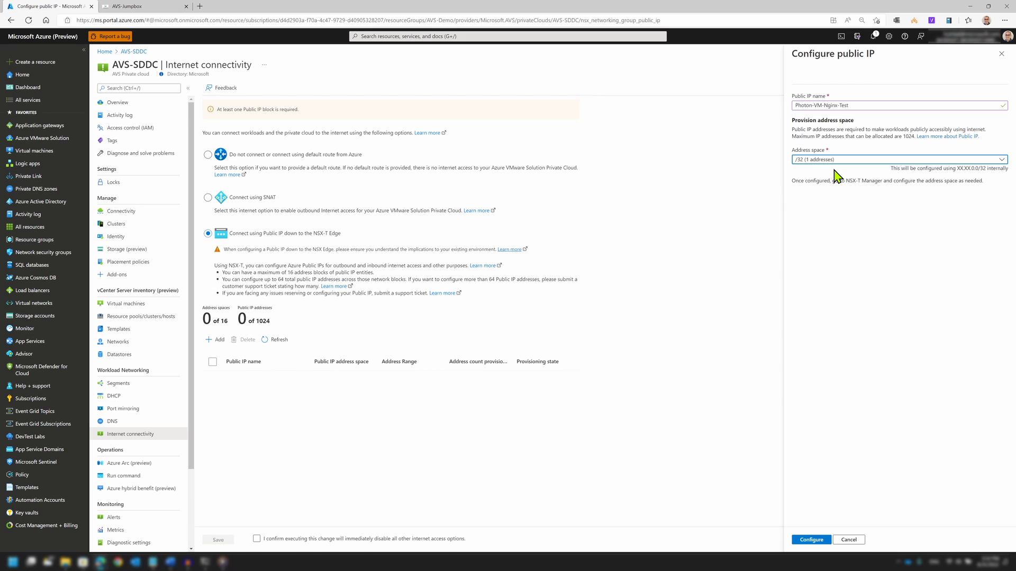
left_click(816, 541)
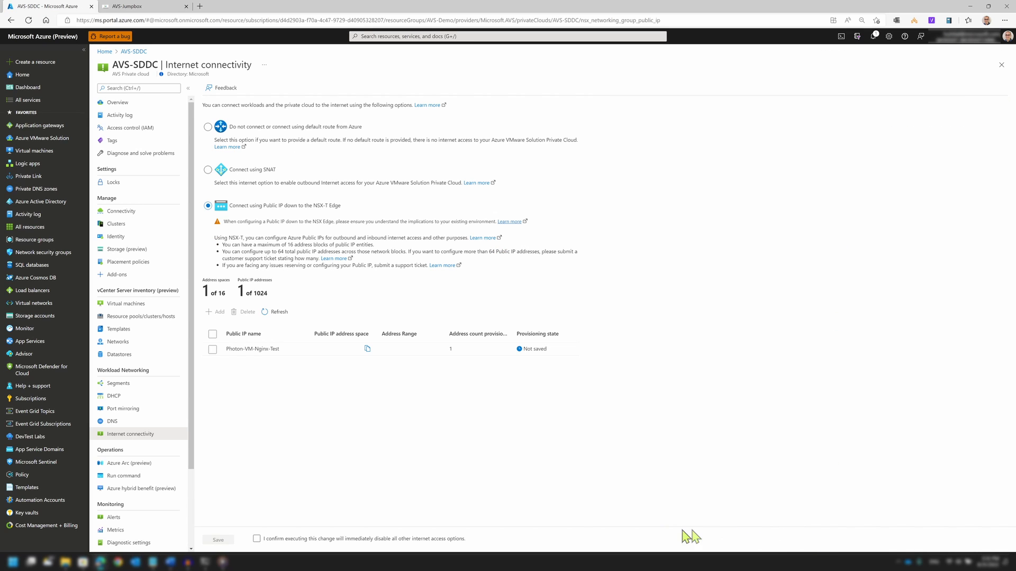
Confirm that all other internet access options get disabled, and save the internet connectivity change.
left_click(257, 539)
left_click(257, 539)
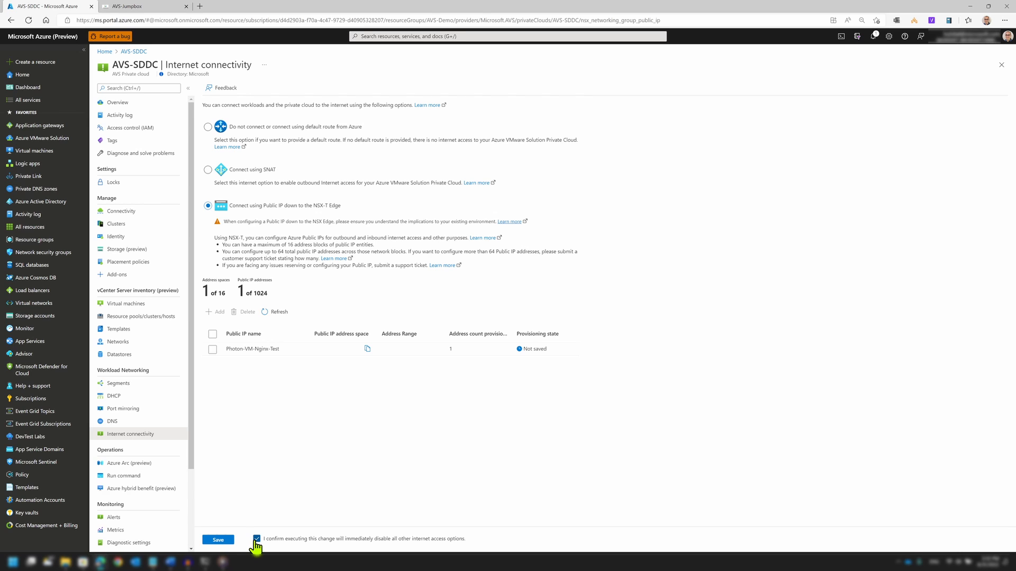
left_click(218, 540)
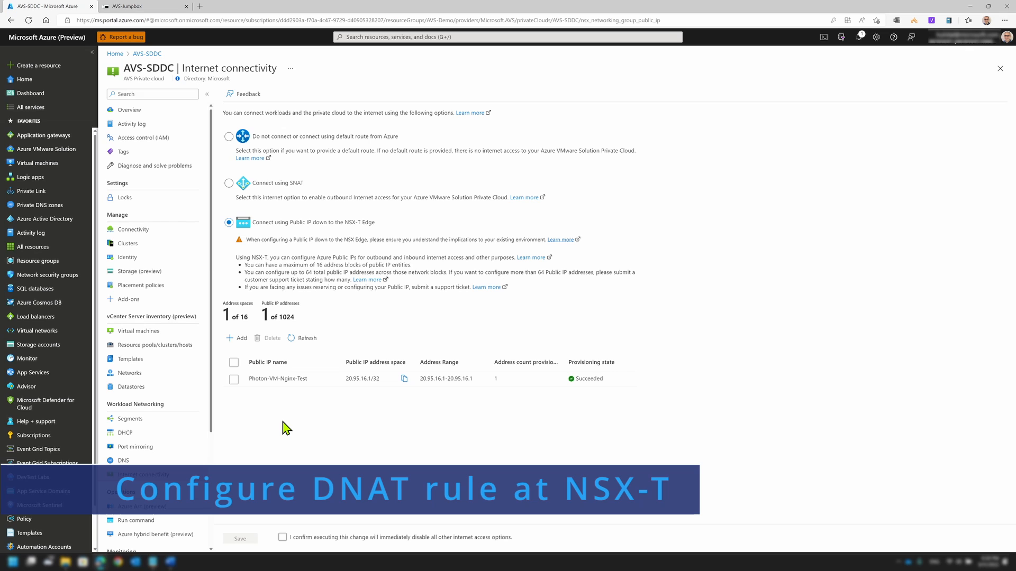
Switch to NSX-T on the jumpbox, open its NAT settings and select the TNT70-T1 gateway.
left_click(152, 7)
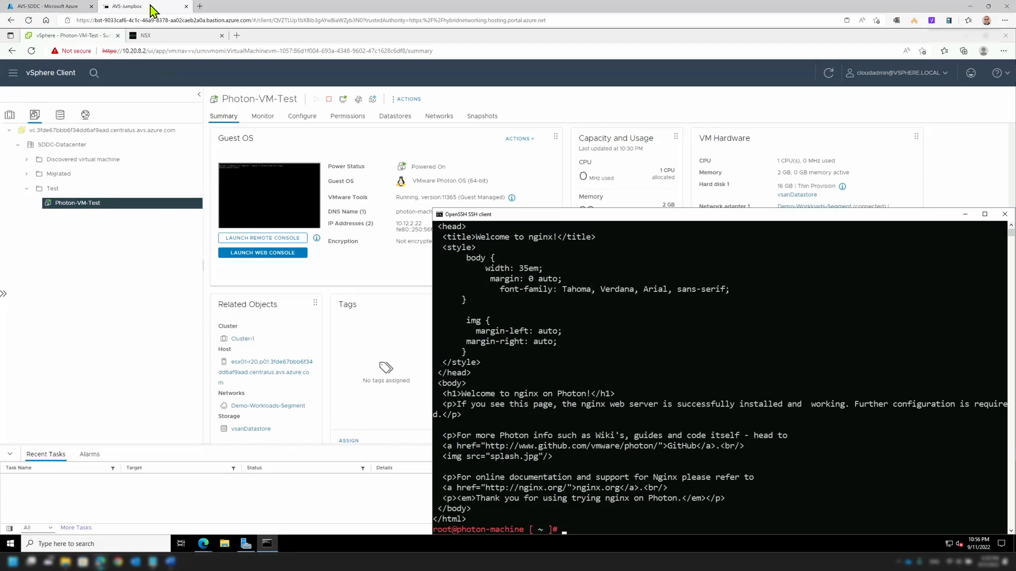
left_click(154, 36)
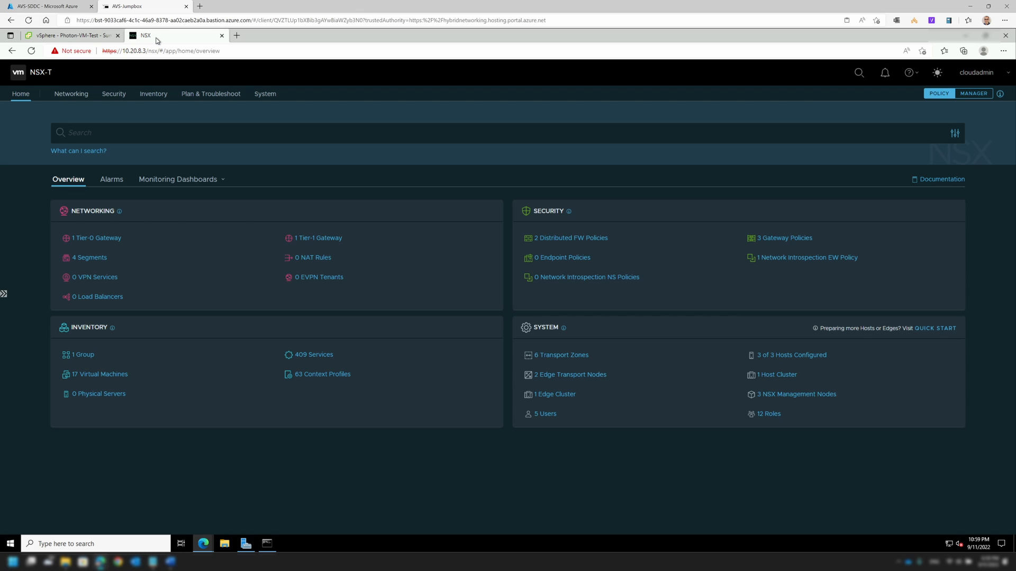
left_click(79, 94)
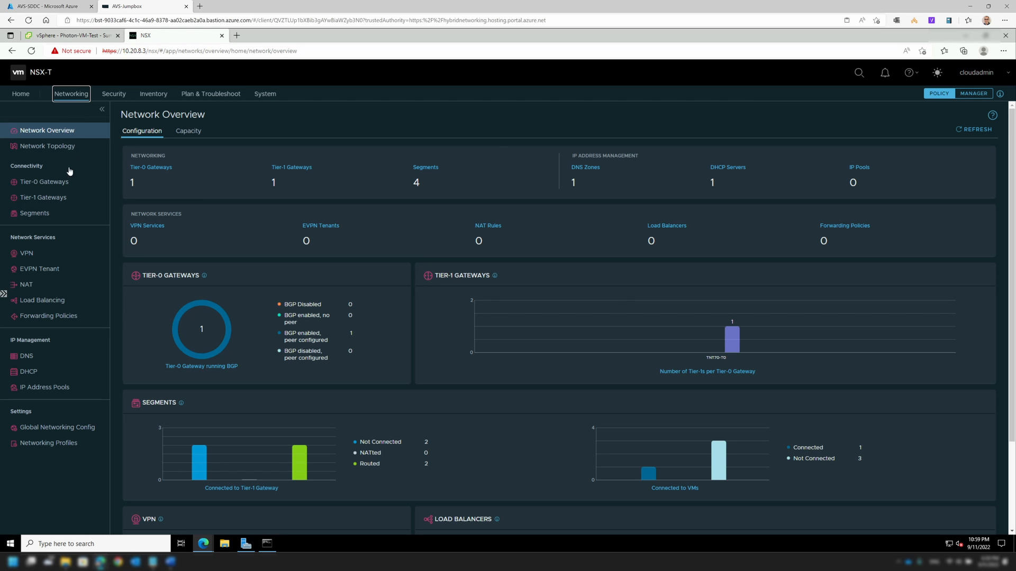
left_click(24, 287)
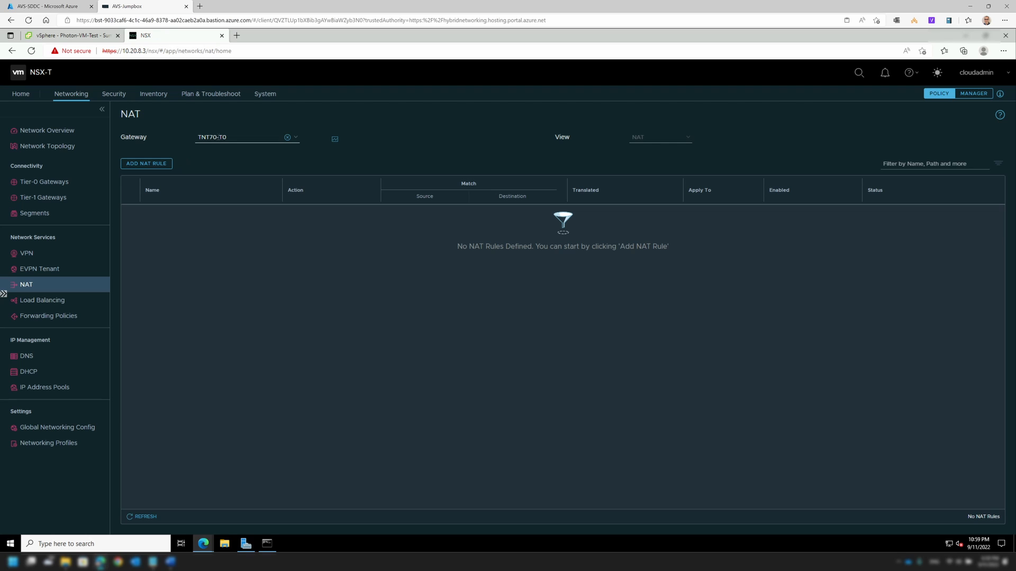
left_click(218, 137)
left_click(209, 168)
Add a DNAT rule named Photon-VM-Nginx-DNAT-Rule, with the public IP 20.95.16.1/32 copied from Azure as its destination.
left_click(158, 164)
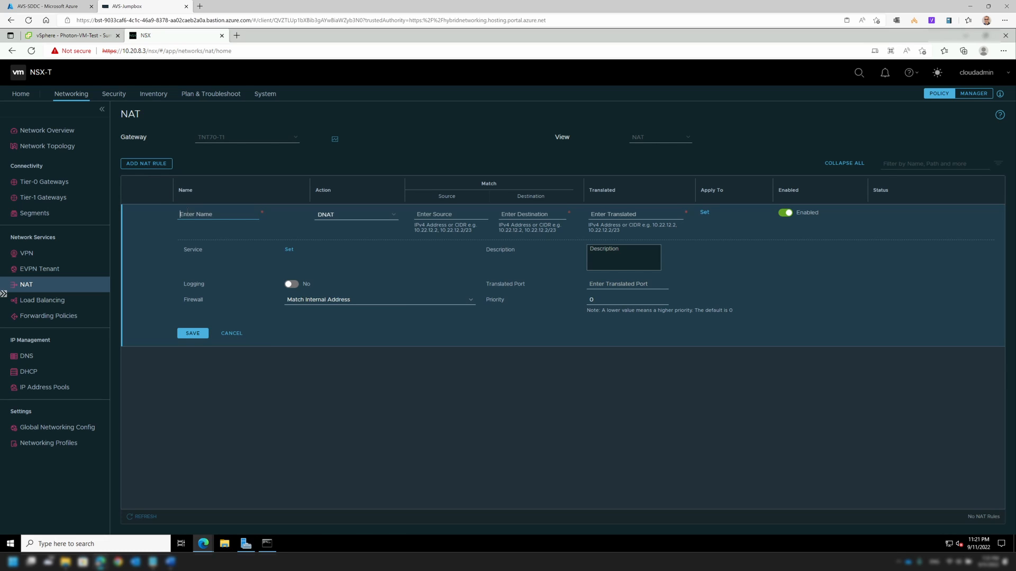
type("Photon-VM-Nginx-DNAT-Rule")
left_click(45, 6)
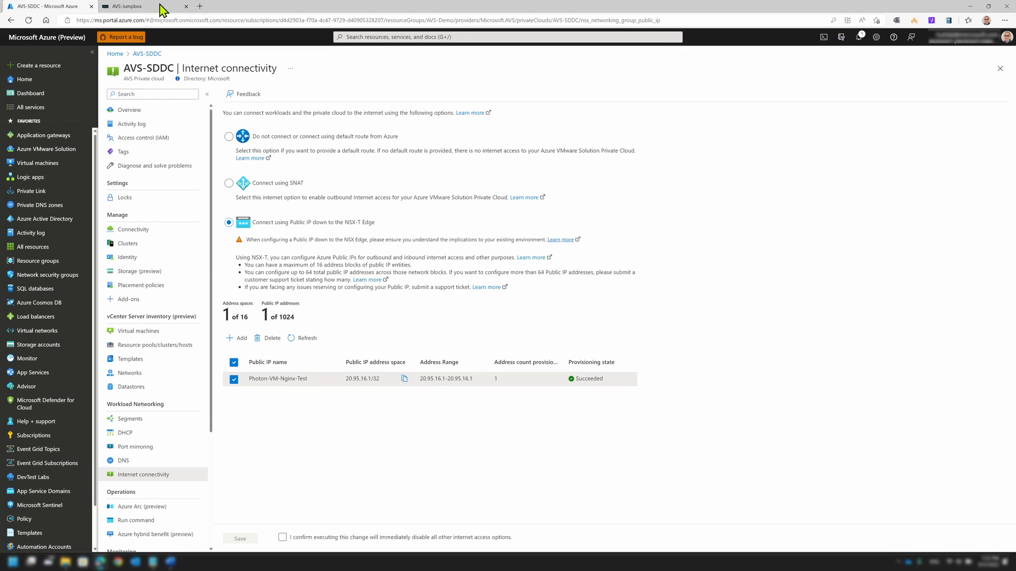
left_click(403, 379)
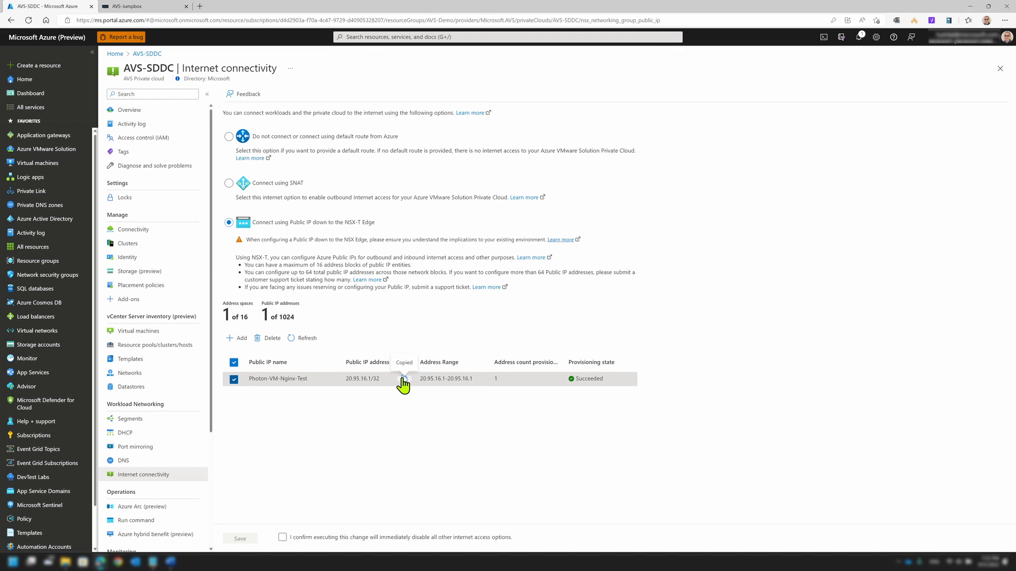
left_click(102, 6)
left_click(510, 216)
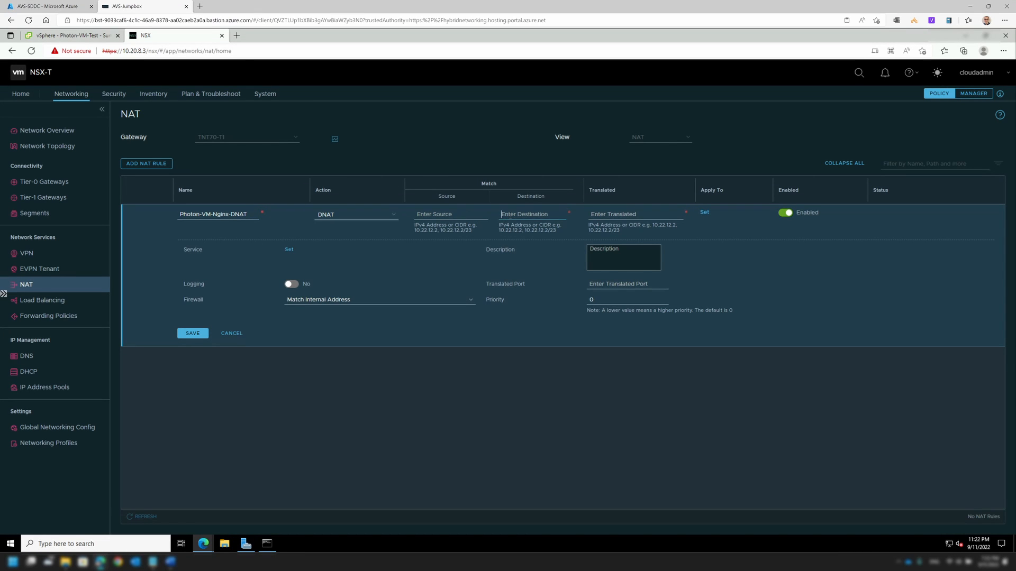
key("ctrl+v")
Copy Photon-VM-Test's IP address 10.12.2.22 from vSphere and enter it as the DNAT rule's translated address.
left_click(98, 37)
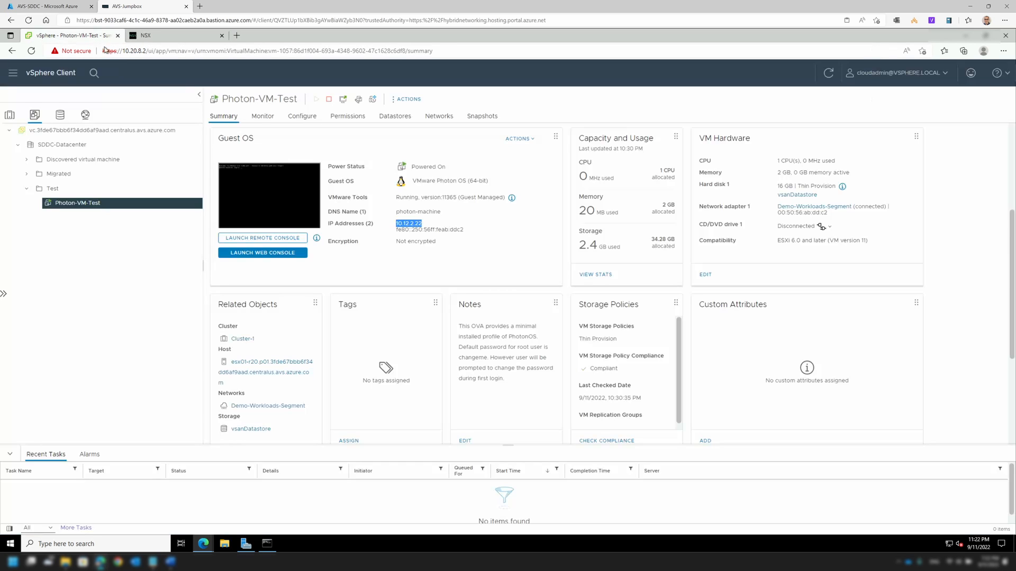
right_click(408, 224)
left_click(416, 231)
left_click(164, 37)
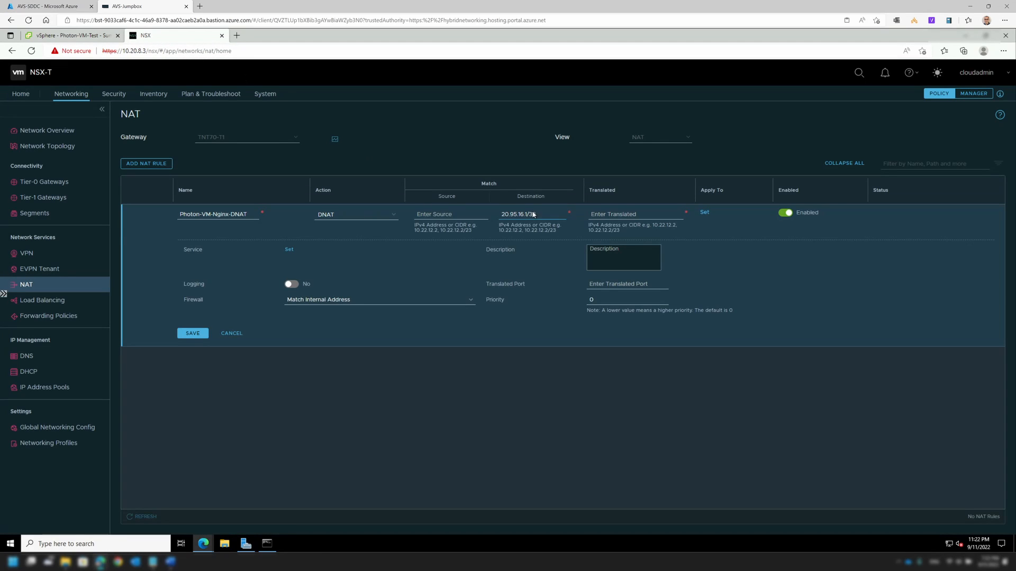
key("ctrl+v")
Set the DNAT rule's firewall option to Match External Address and save the rule.
left_click(305, 306)
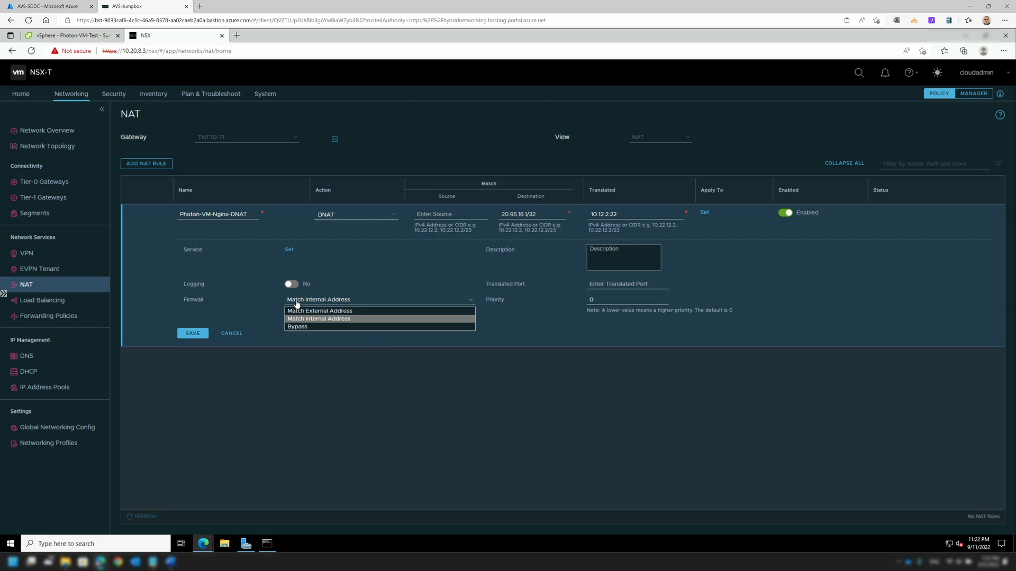
left_click(306, 311)
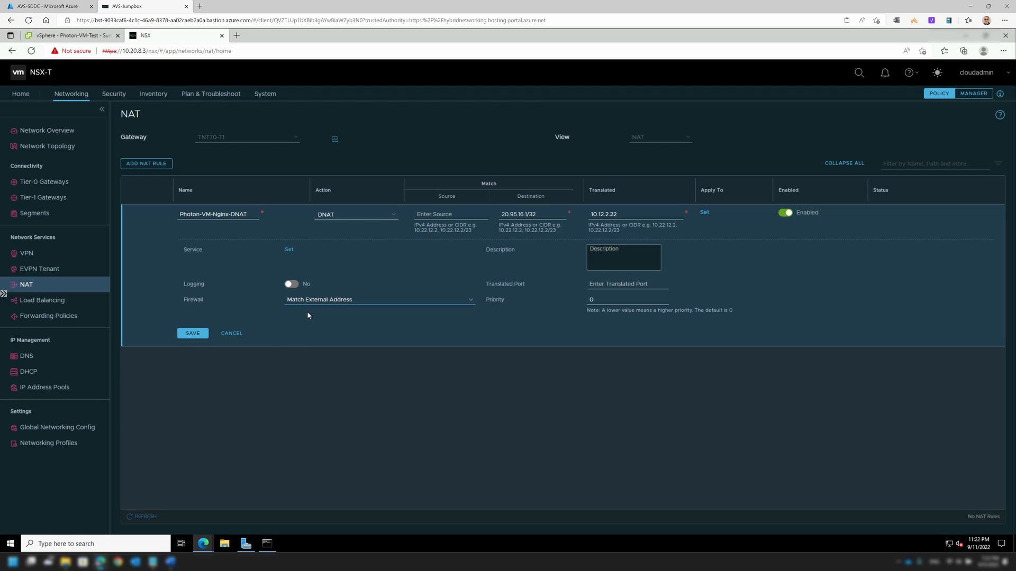
left_click(192, 333)
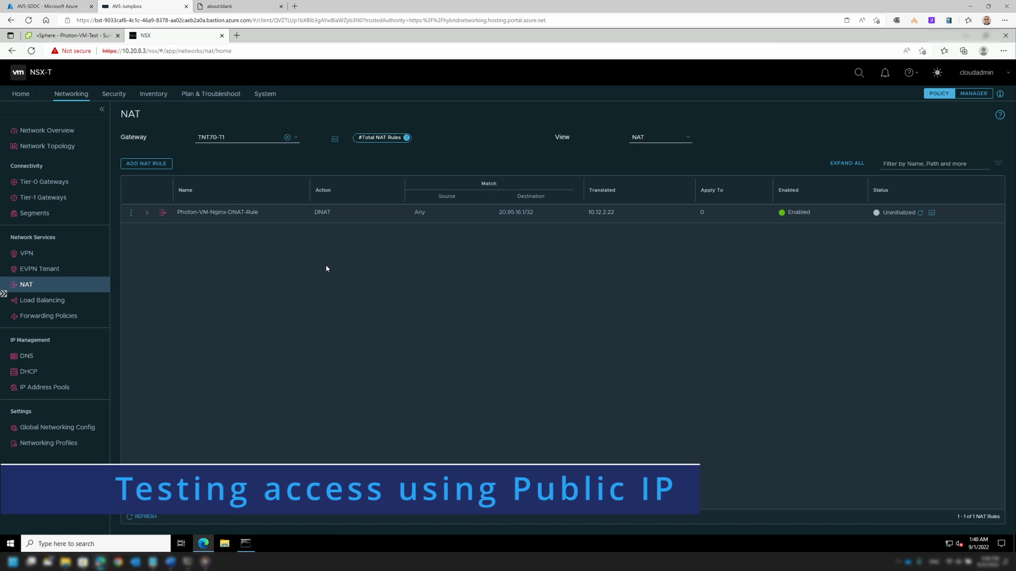
left_click(239, 6)
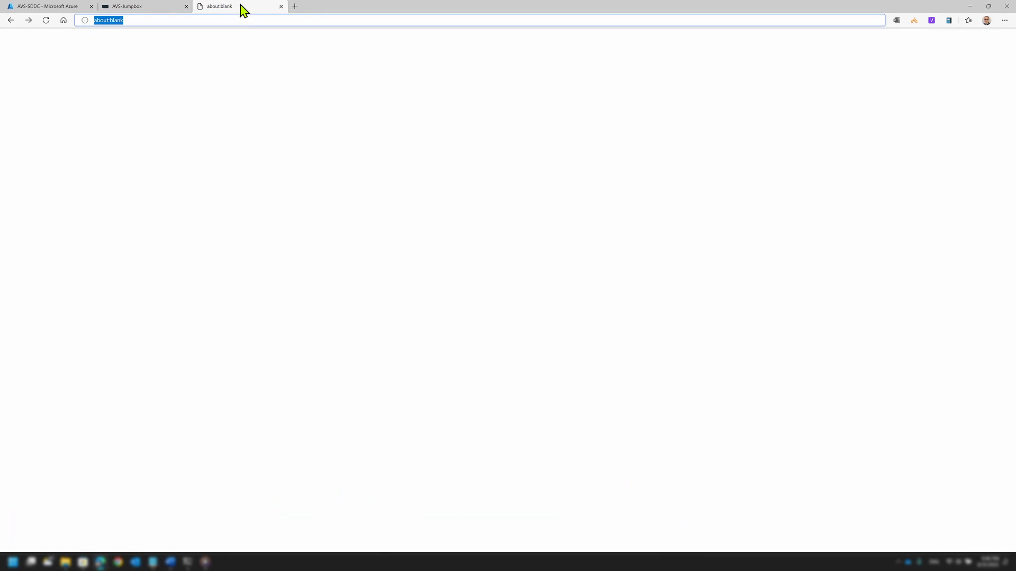
key("ctrl+v")
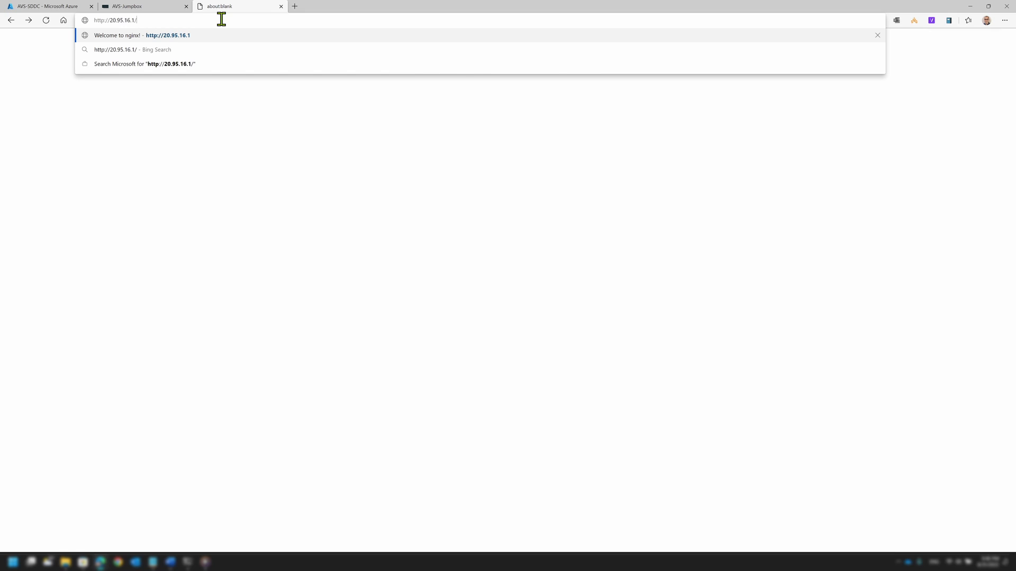
key("Return")
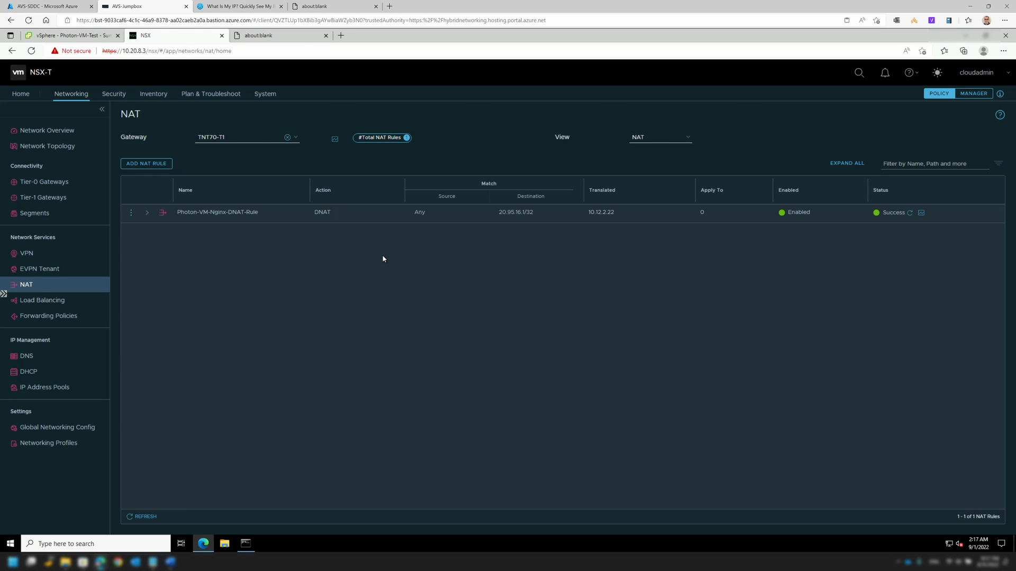
Open the NSX-T gateway firewall's gateway-specific rules for the TNT70-T1 gateway.
left_click(106, 94)
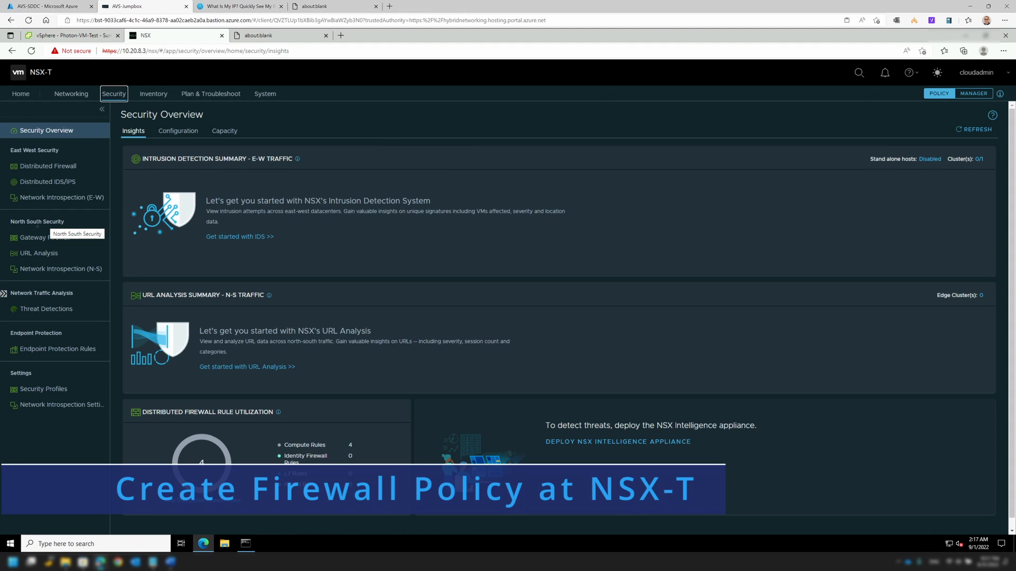
left_click(22, 239)
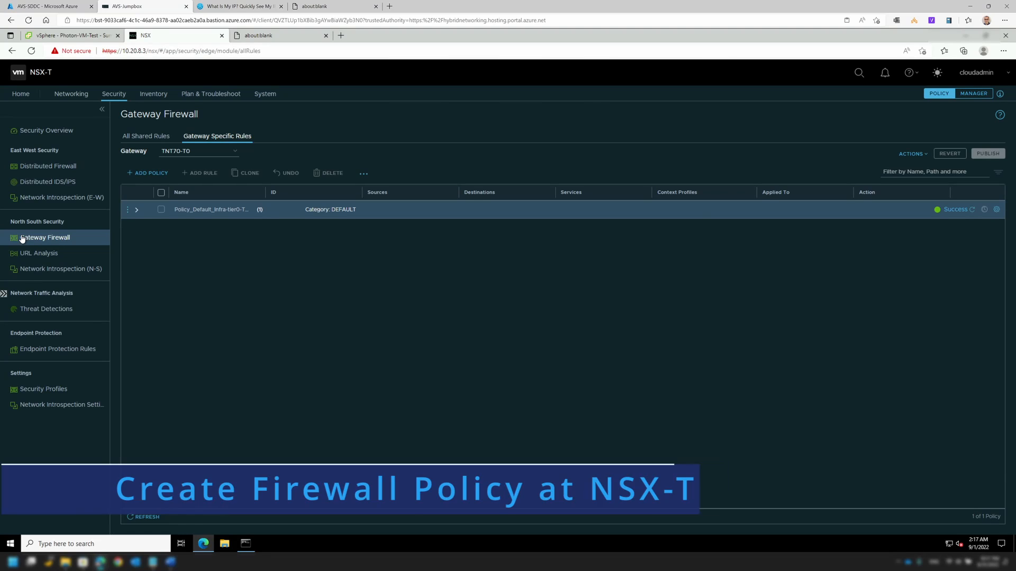
left_click(182, 154)
left_click(182, 177)
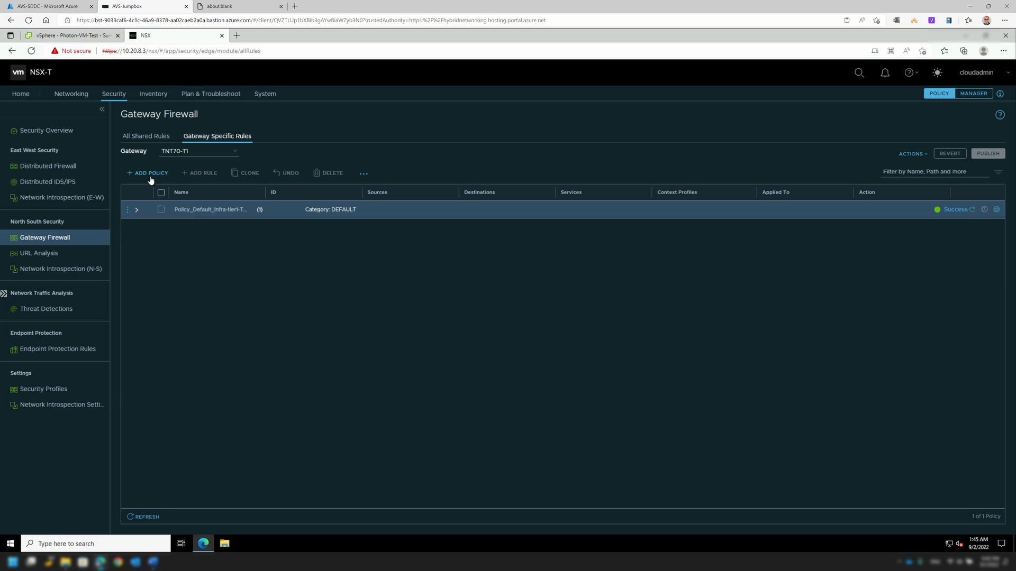
Add a gateway firewall policy named Nginx-Policy to the TNT70-T1 gateway.
left_click(152, 174)
left_click(183, 210)
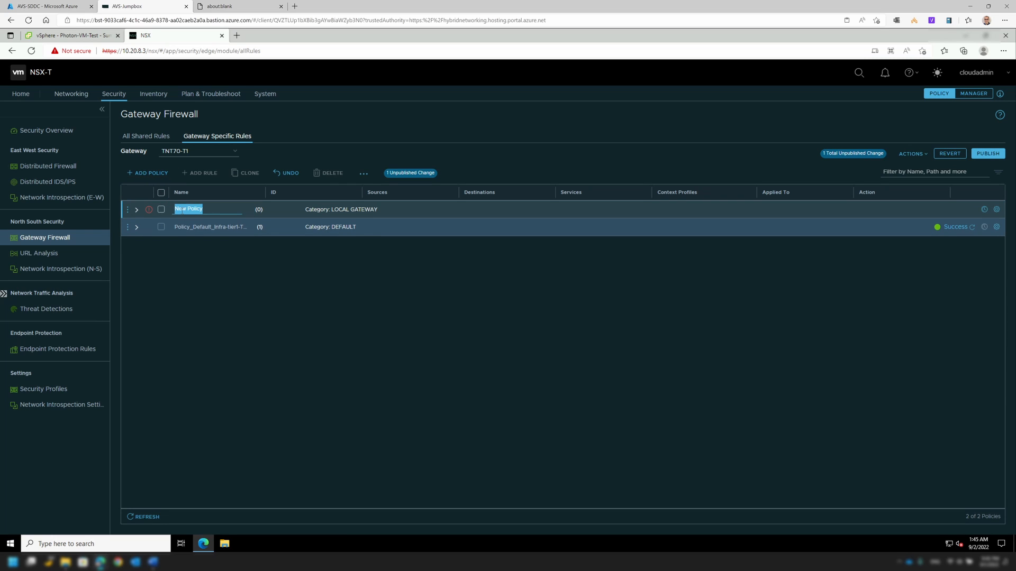
type("Nginx-Policy")
left_click(162, 214)
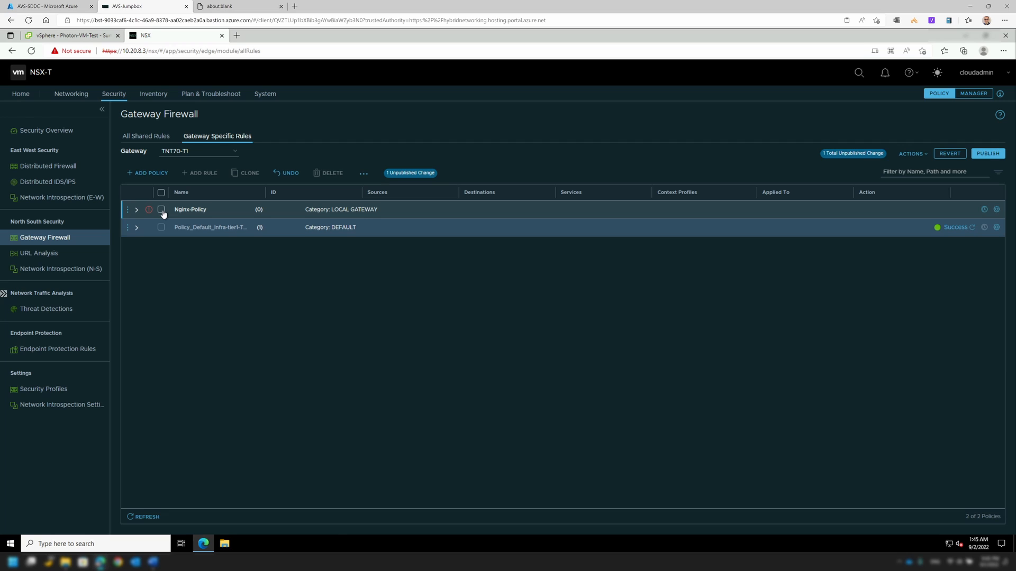
Add a rule named Deny-Everything-Else-Rule to Nginx-Policy.
left_click(161, 210)
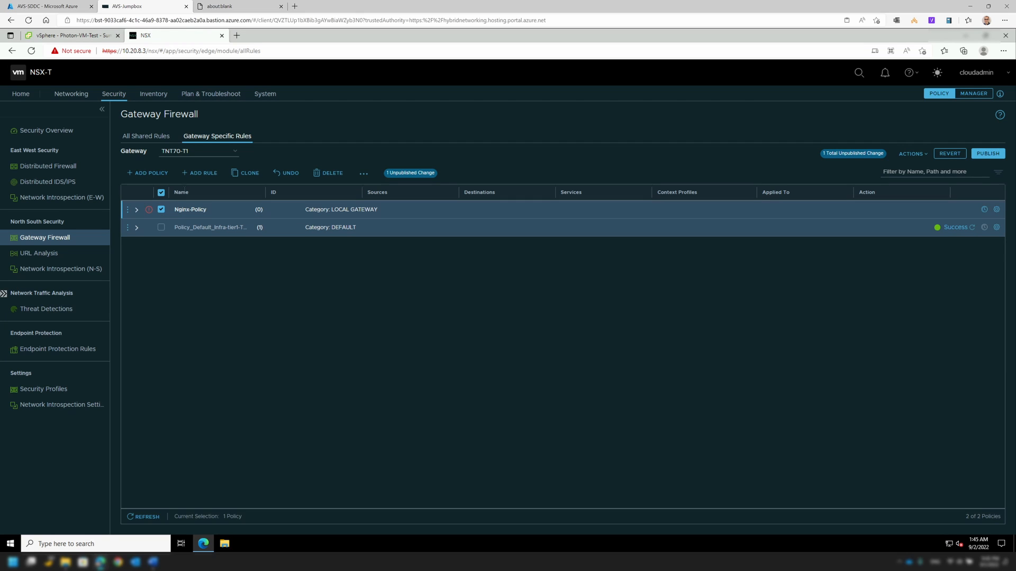
left_click(194, 178)
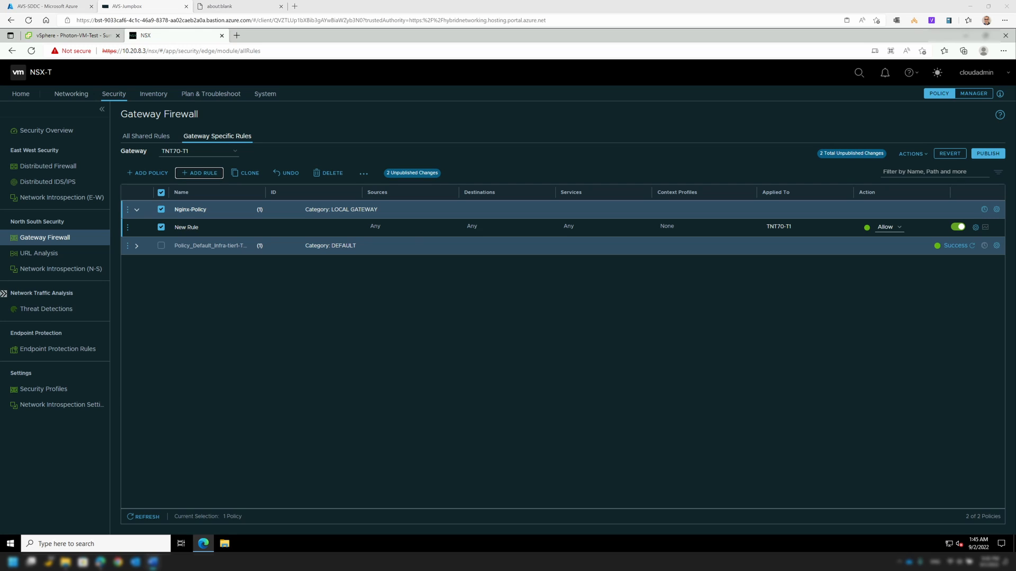
left_click(188, 232)
triple_click(188, 229)
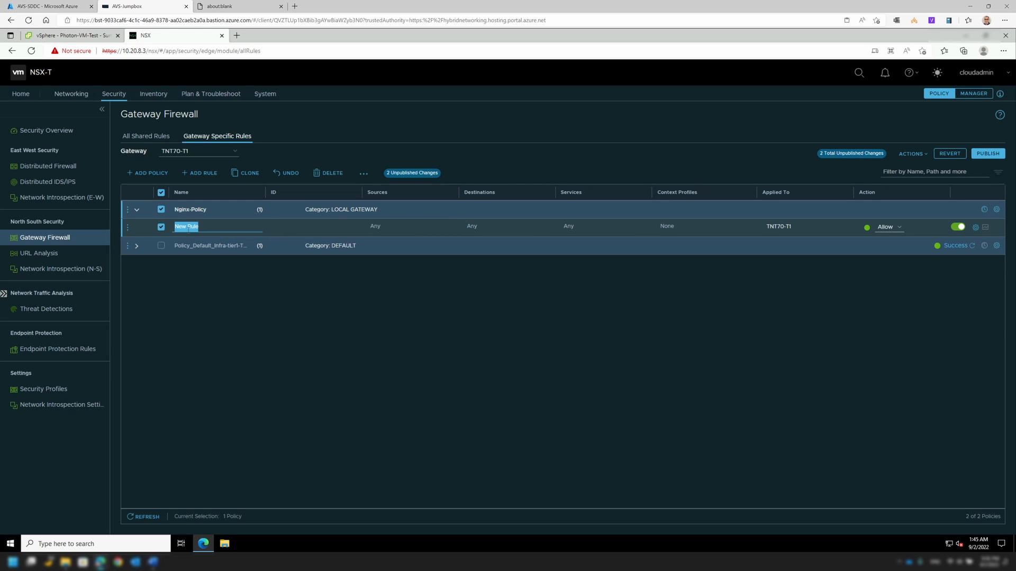
key("ctrl+v")
Set Deny-Everything-Else-Rule's destination to IP address 20.95.16.1 and its action to Drop.
mouse_move(495, 229)
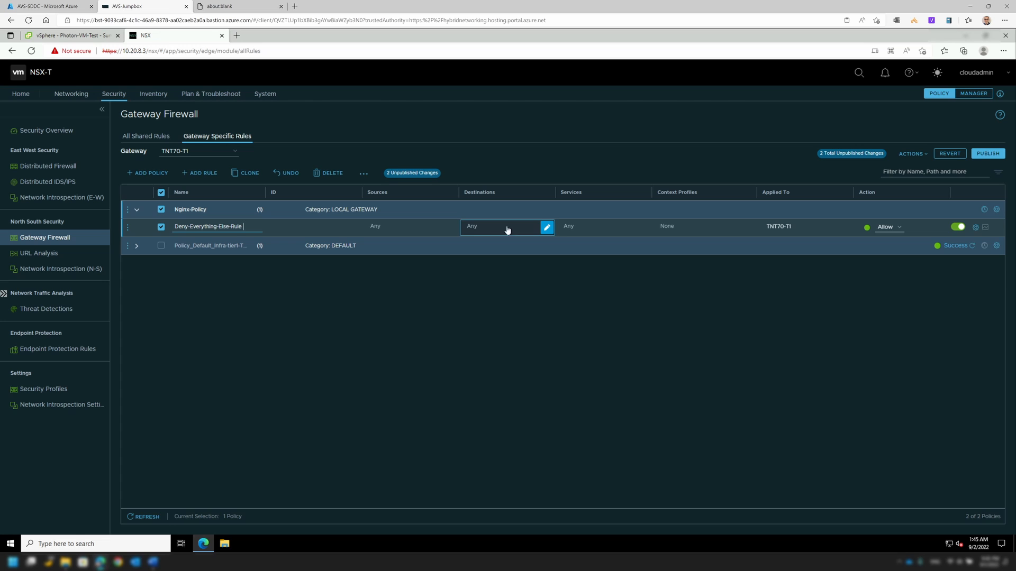
left_click(546, 230)
left_click(546, 229)
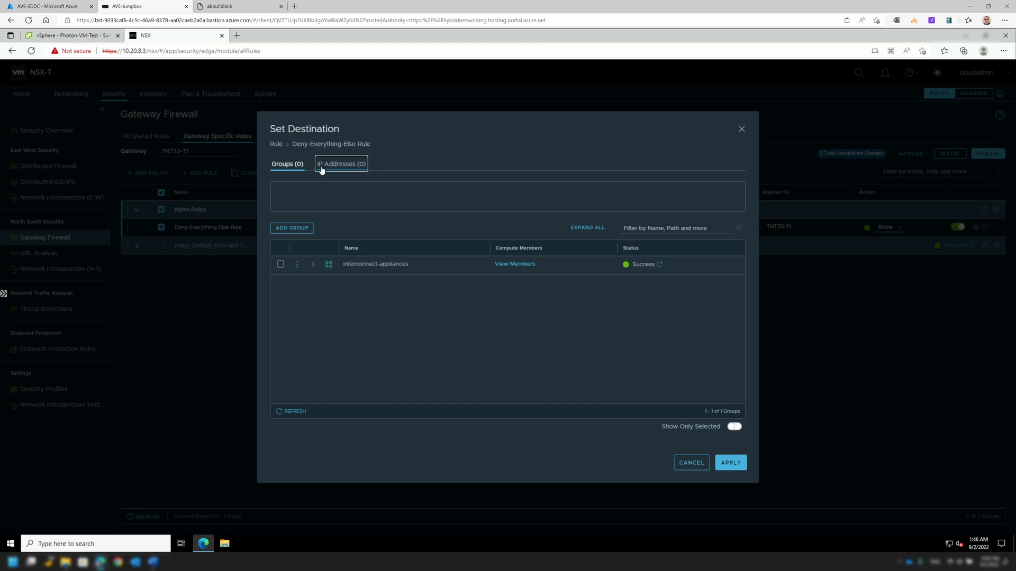
left_click(341, 155)
key("ctrl+v")
left_click(735, 465)
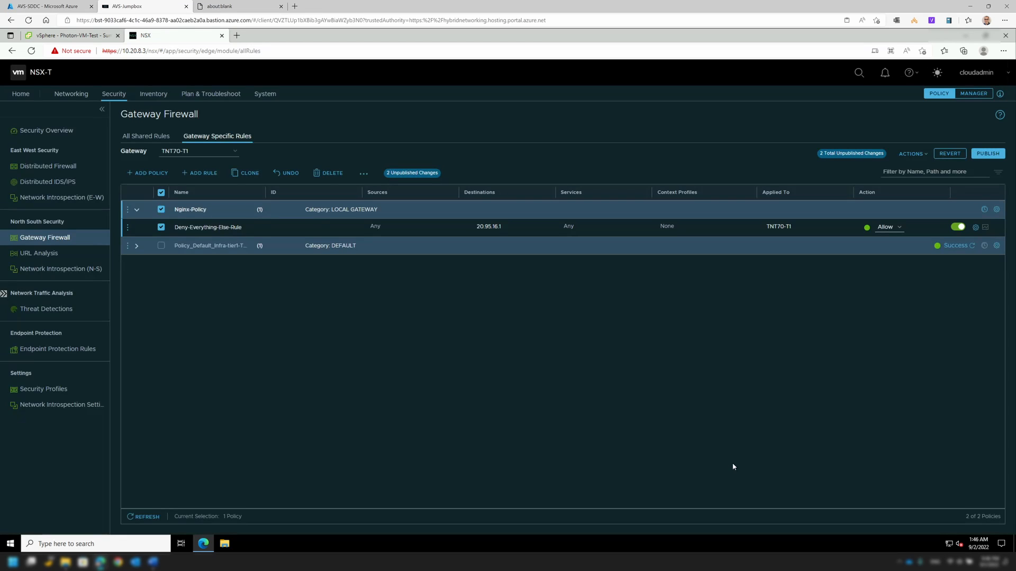
left_click(889, 229)
left_click(888, 247)
Add another rule to Nginx-Policy, named Allow-Nginx-Traffic-Rule.
left_click(198, 173)
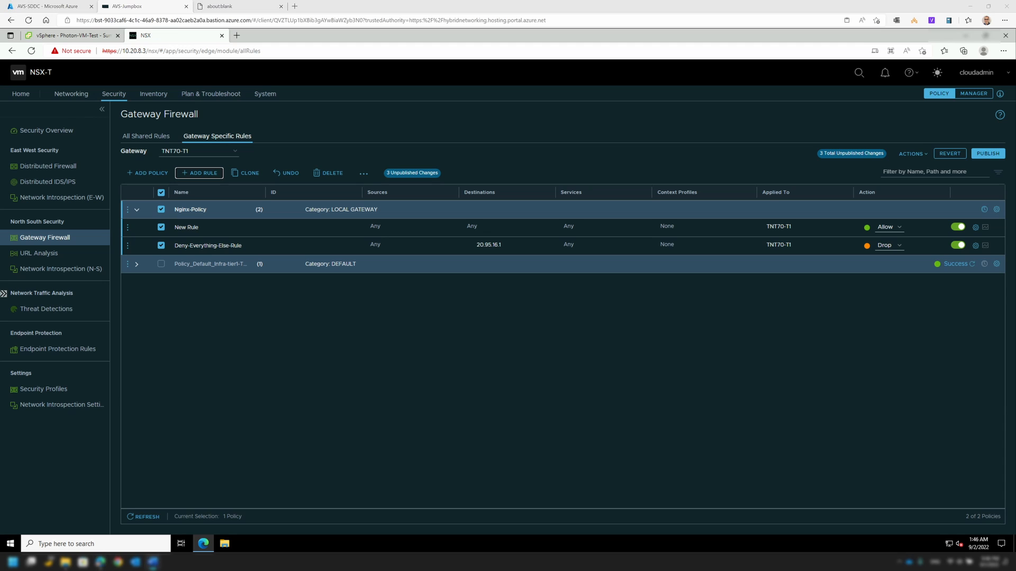
left_click(180, 227)
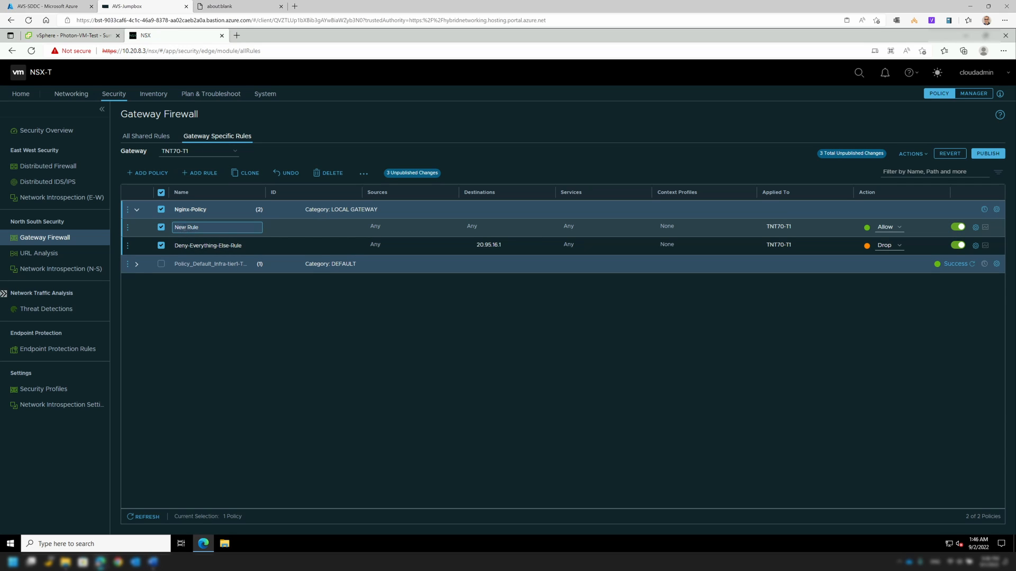
type("Allow-Nginx-Traffic-Rule")
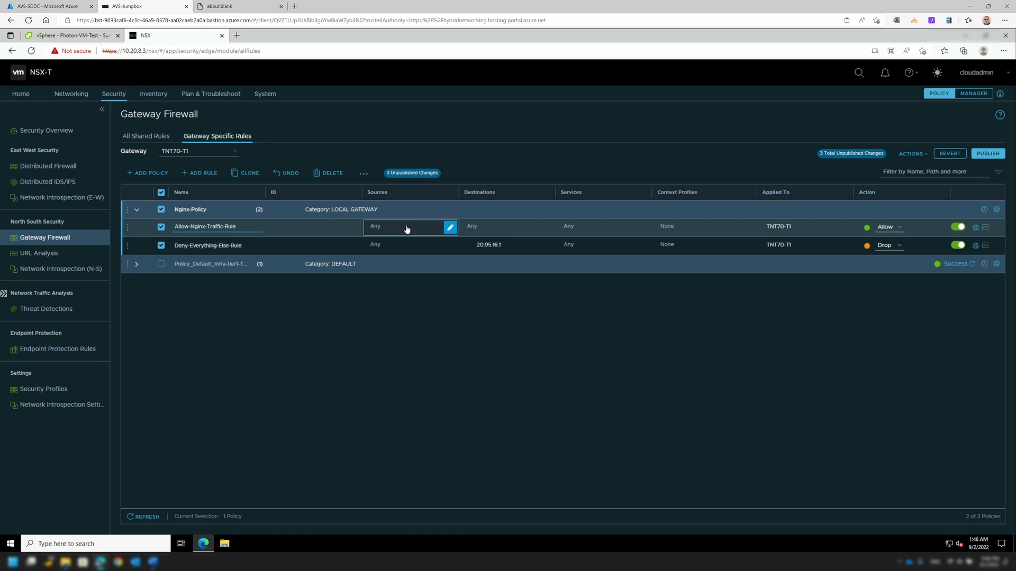
left_click(452, 228)
left_click(450, 228)
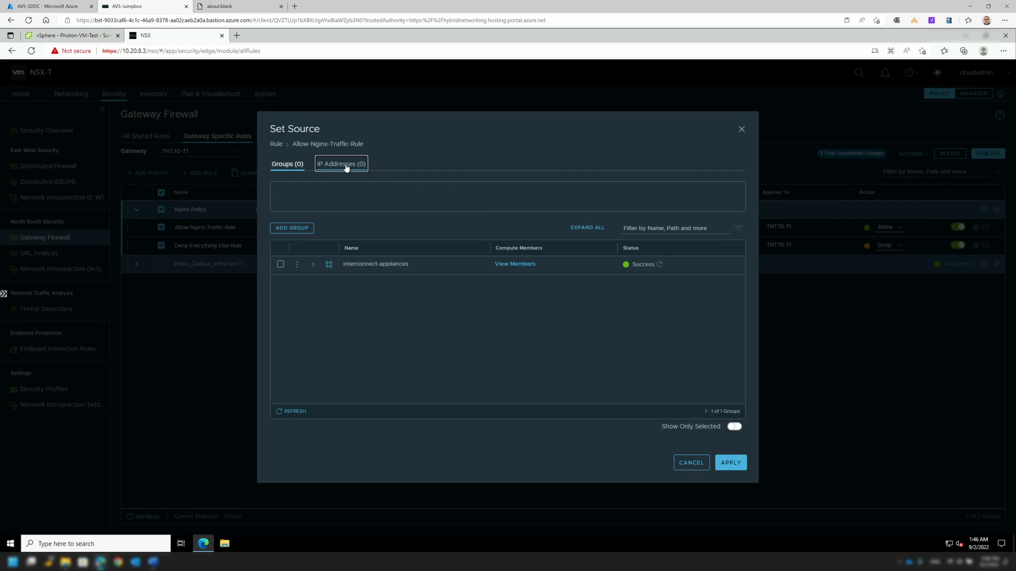
left_click(346, 164)
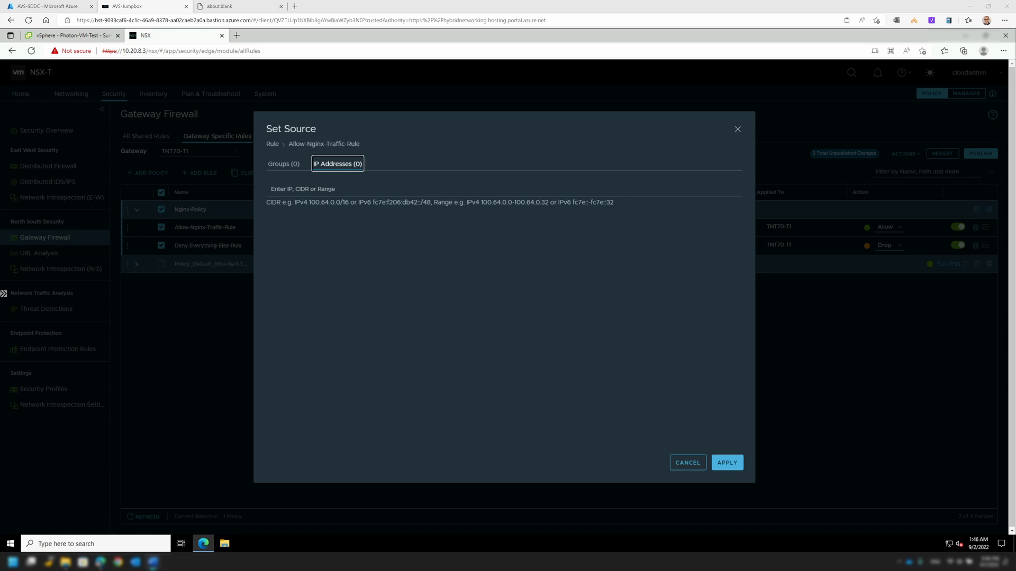
type("24.131.10.114")
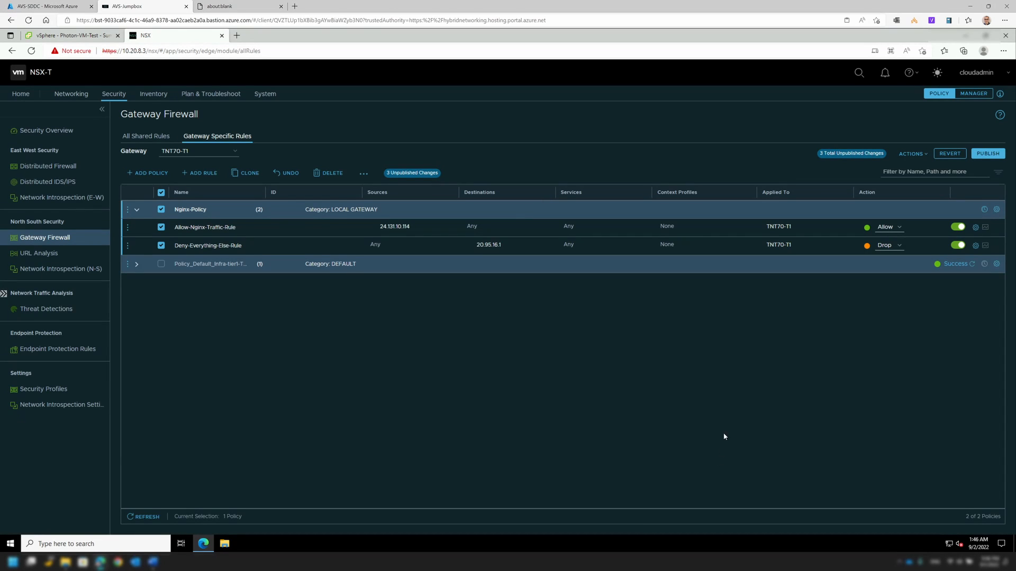
Set Allow-Nginx-Traffic-Rule's destination to IP address 20.95.16.1 and publish the gateway firewall changes.
mouse_move(472, 230)
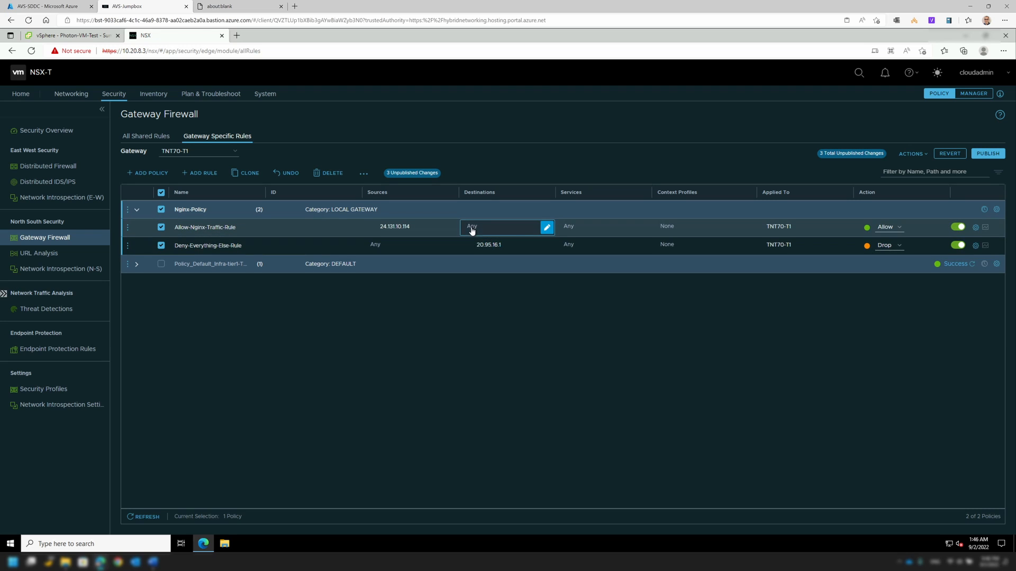
left_click(546, 227)
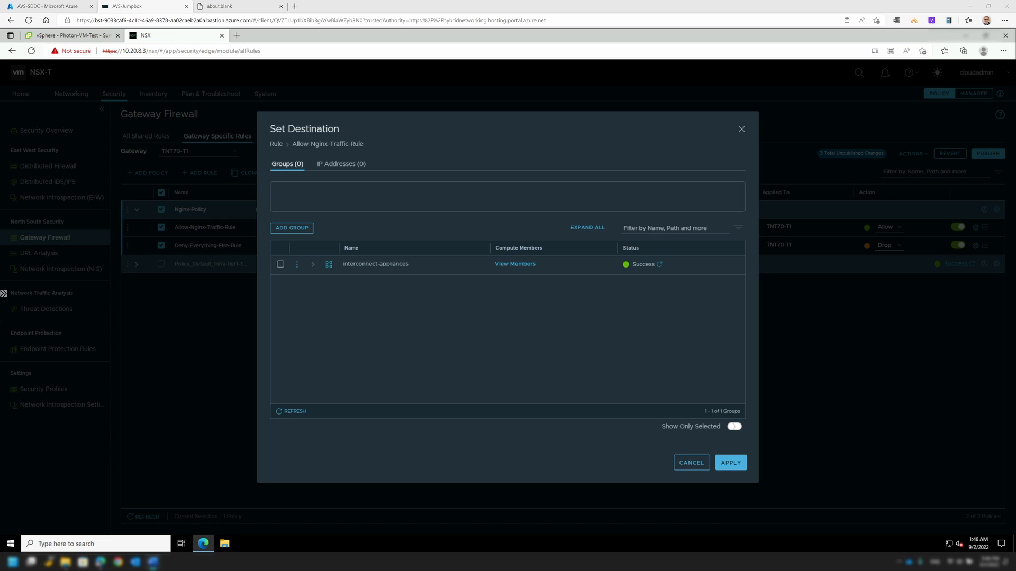
left_click(343, 164)
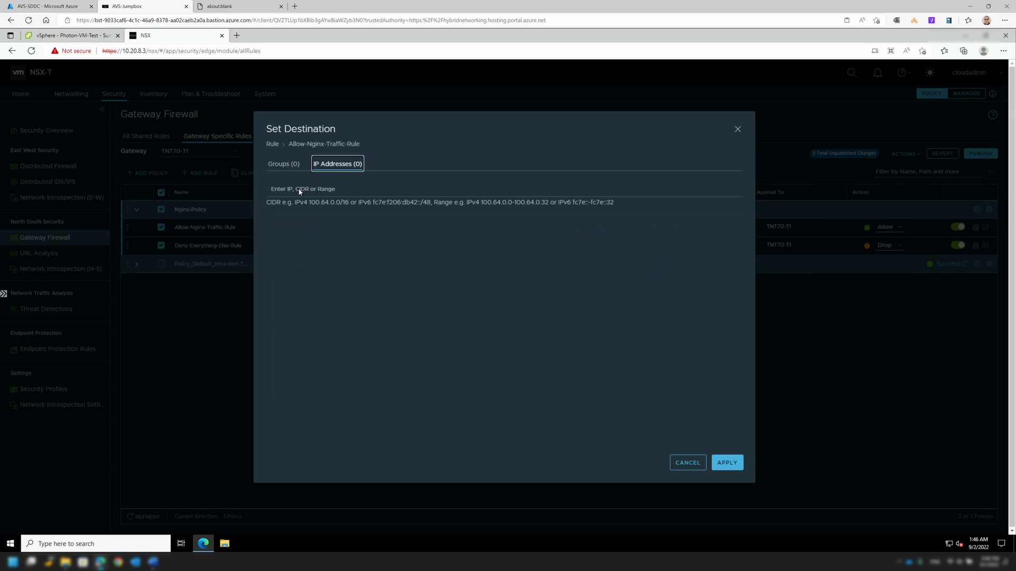
left_click(294, 195)
type("20.95.16.1")
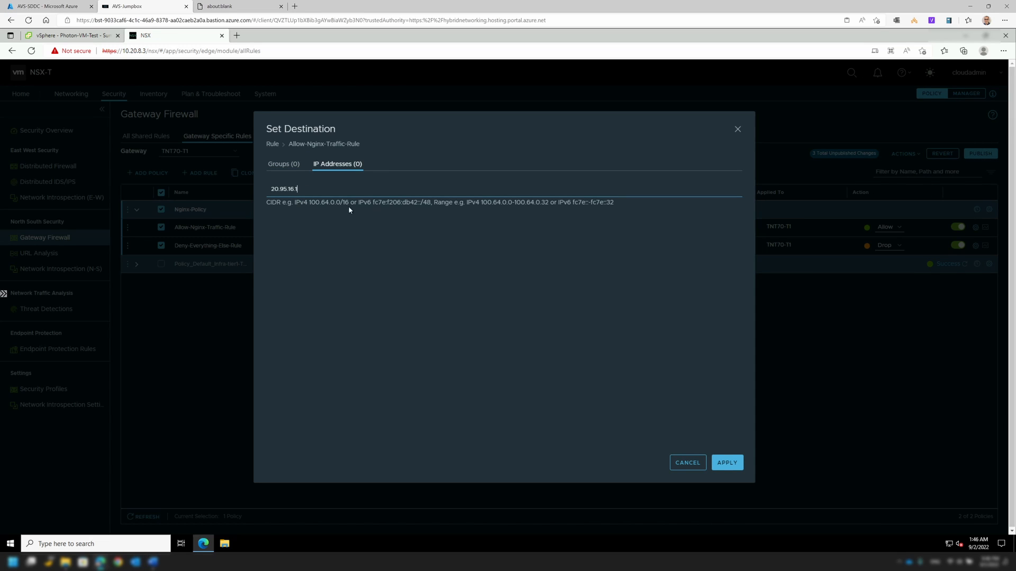
left_click(737, 468)
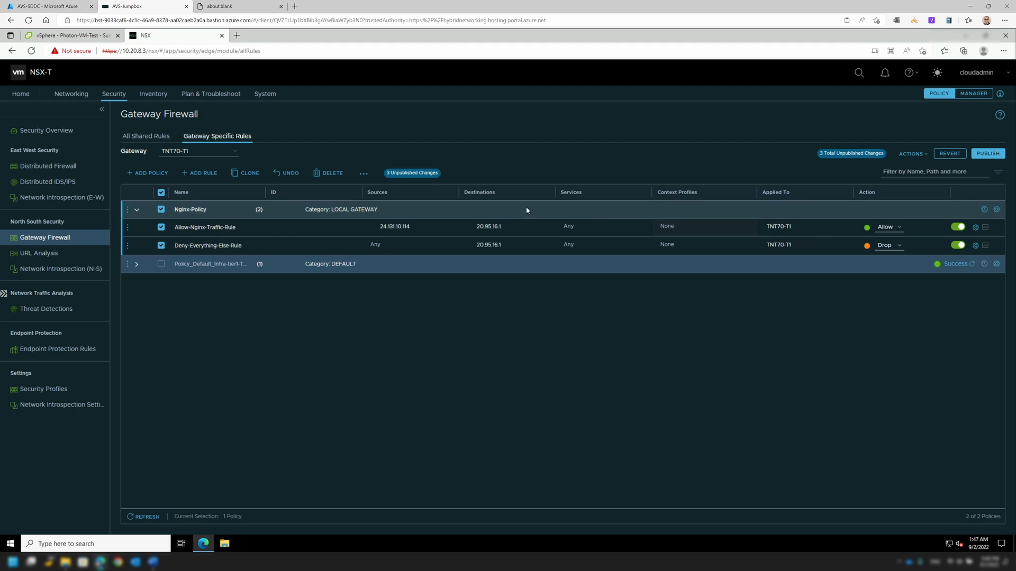
left_click(986, 154)
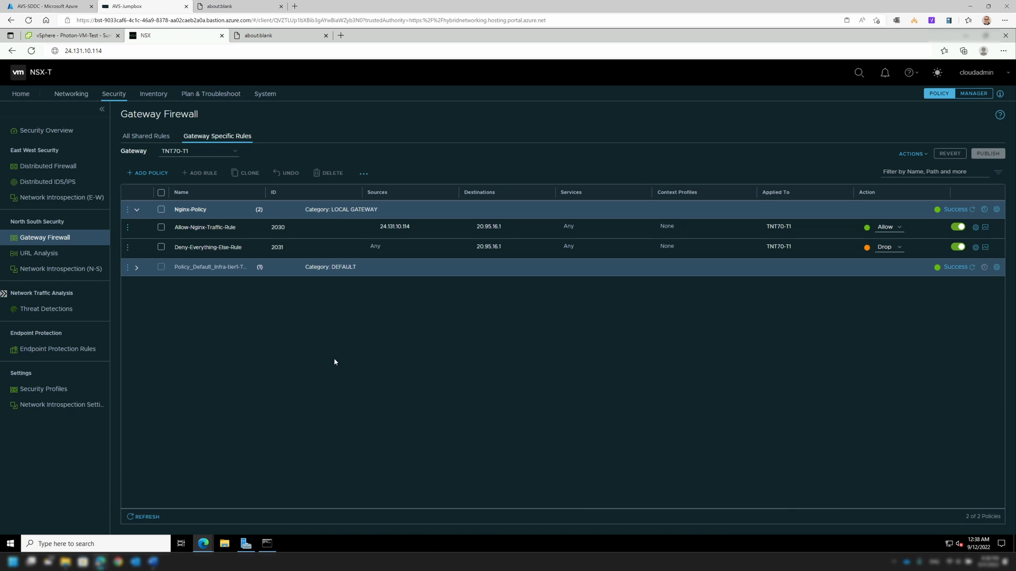
left_click(233, 6)
left_click(232, 21)
type("http://20.95.16.1")
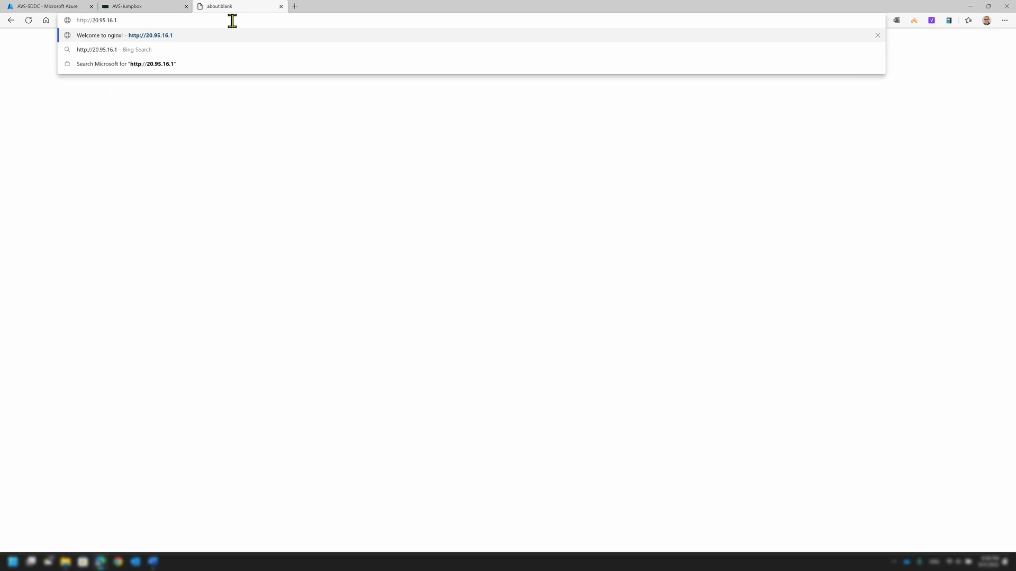
key("Return")
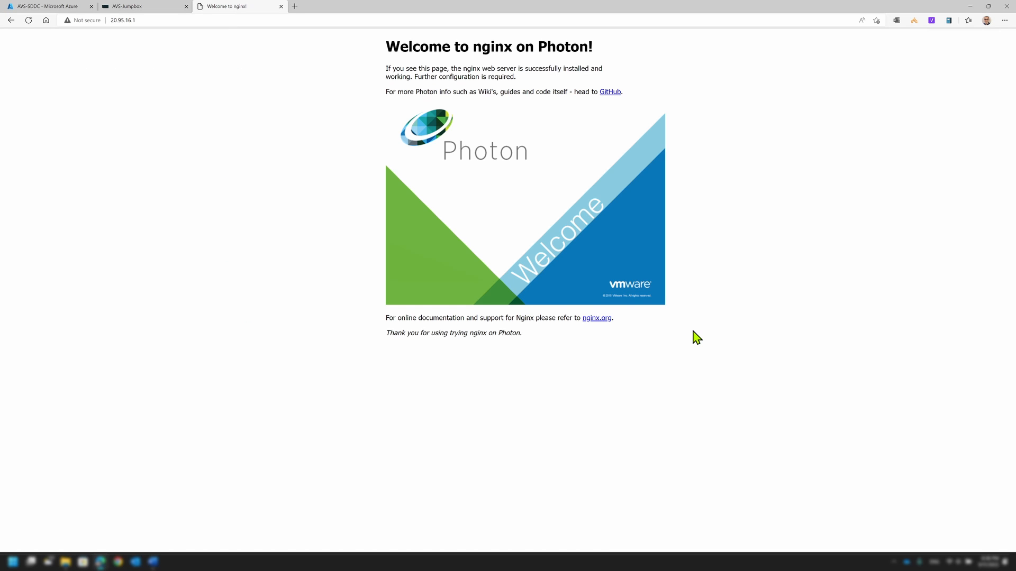
left_click(134, 7)
left_click(233, 36)
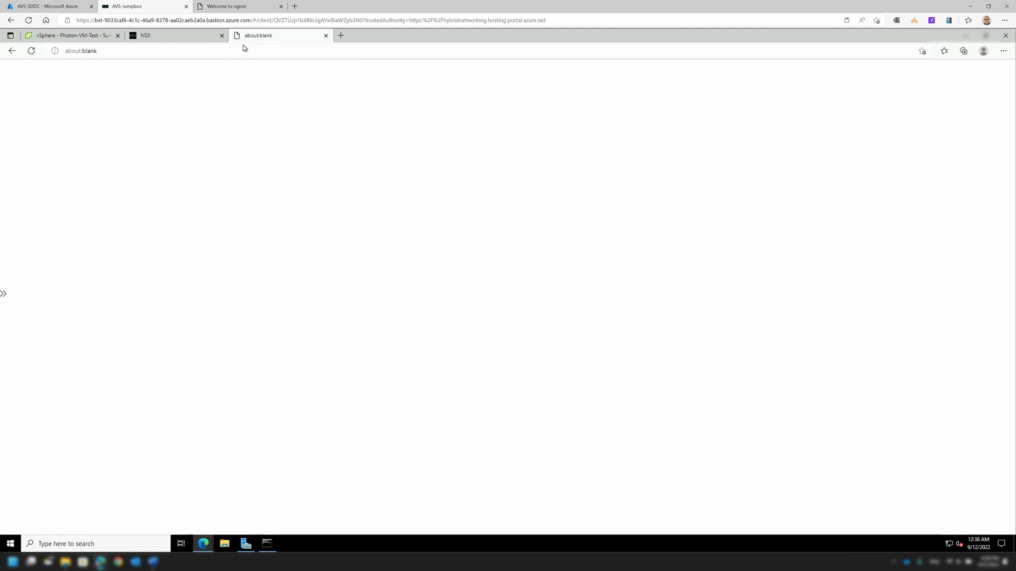
left_click(238, 50)
type("http://20.95.16.1")
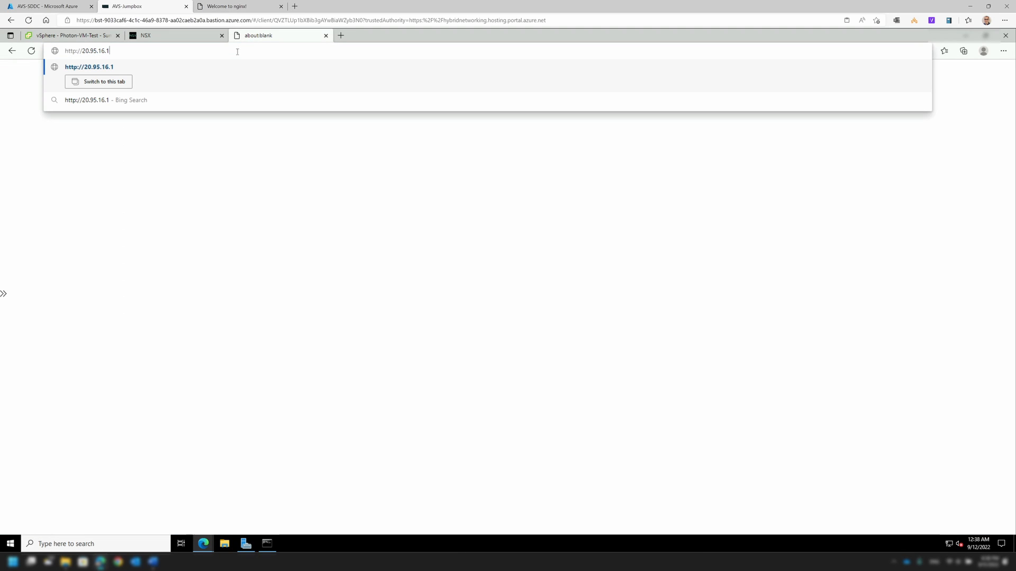
key("Return")
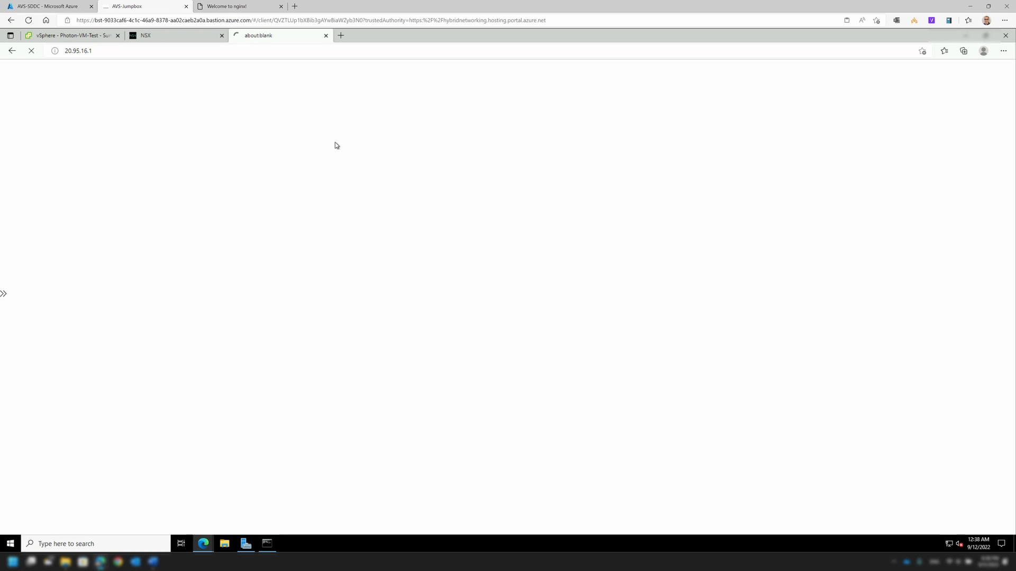